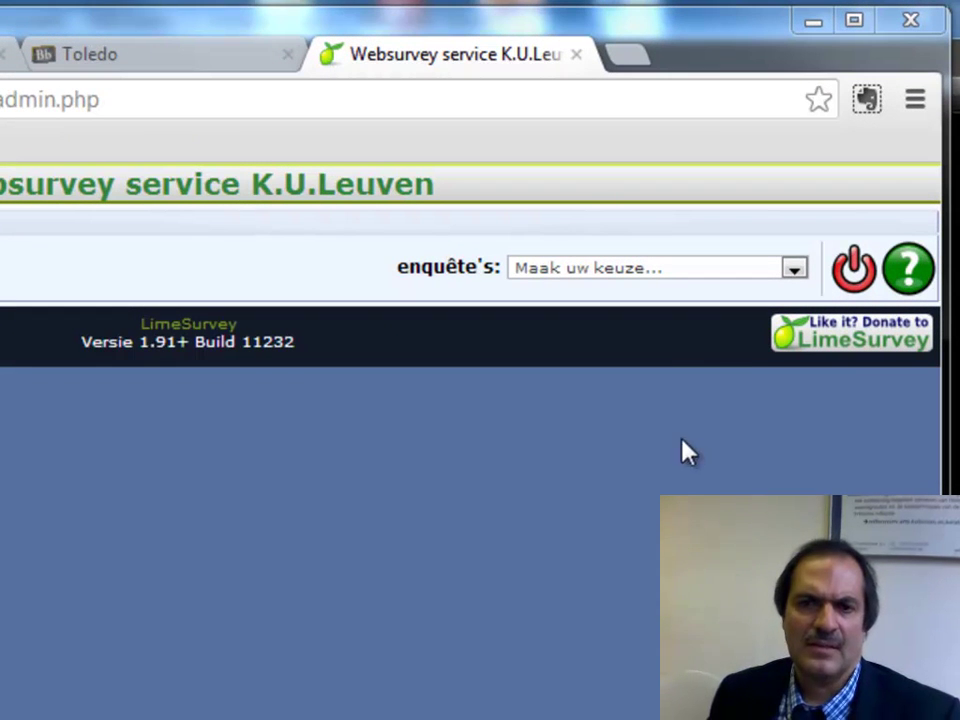
Open the active survey Enquête Alumni Culturele Studies
left_click(795, 270)
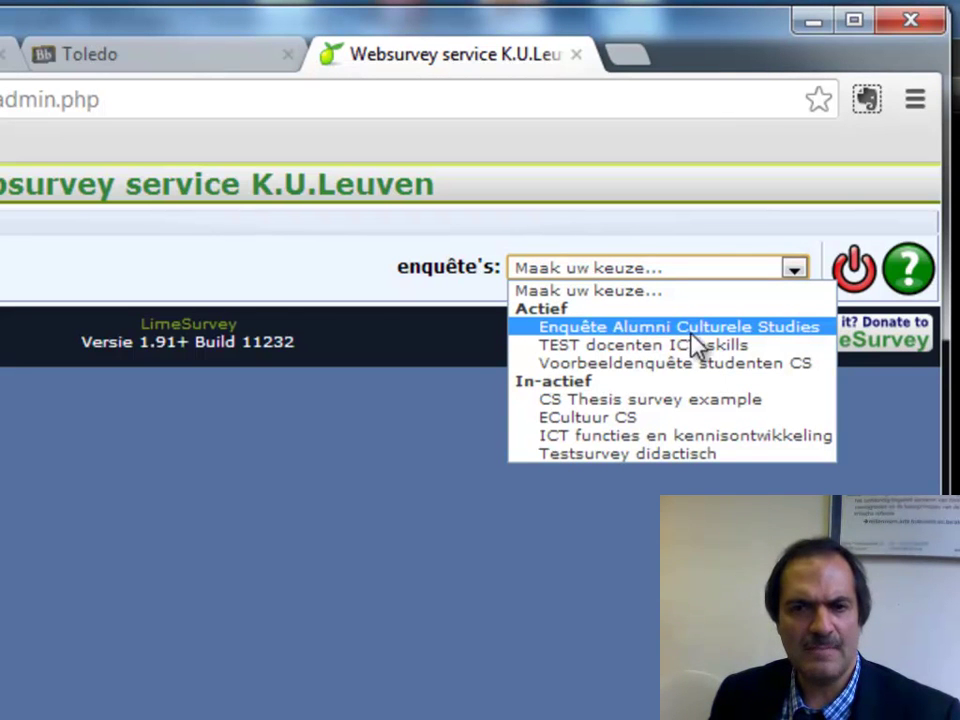
left_click(632, 331)
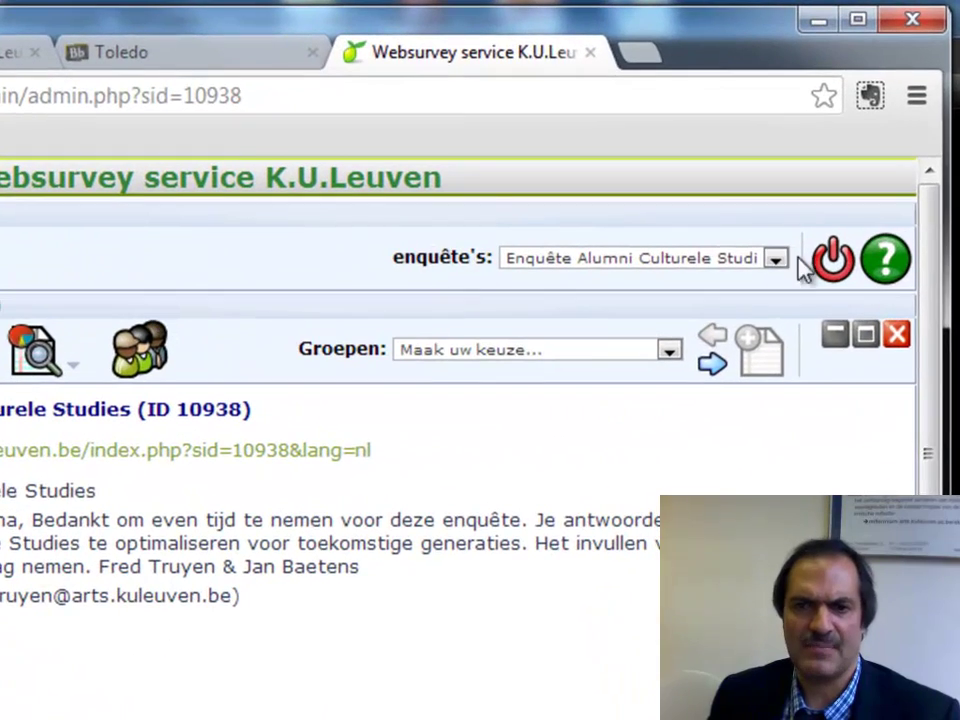
Open the online LimeSurvey documentation from the survey administration, skim its start page and close it again
left_click(888, 262)
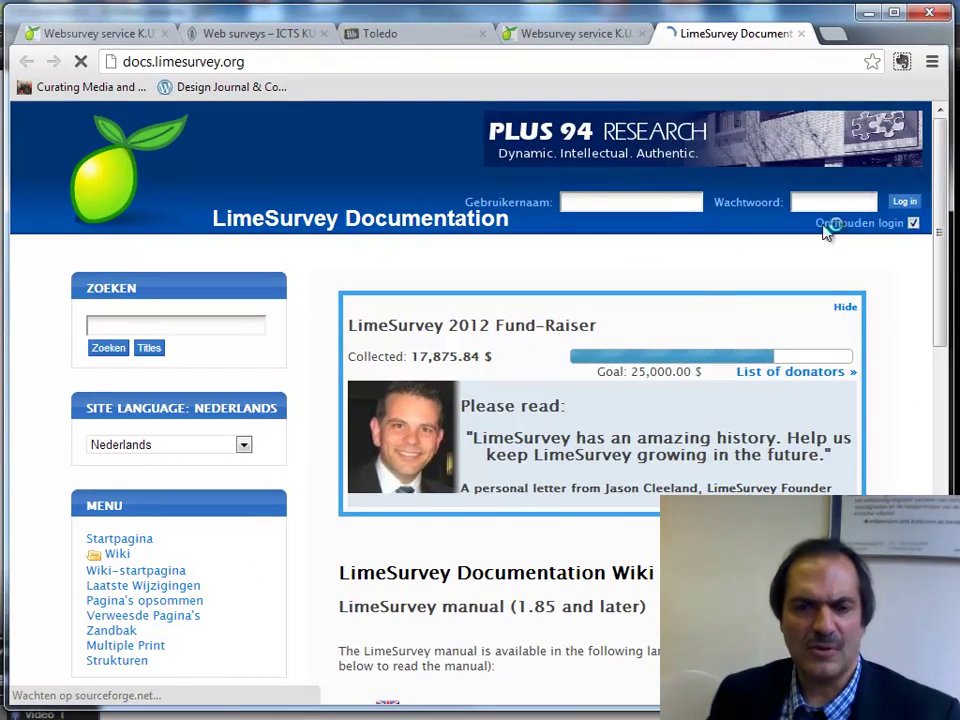
scroll(815, 250, "down", 1)
scroll(815, 250, "down", 2)
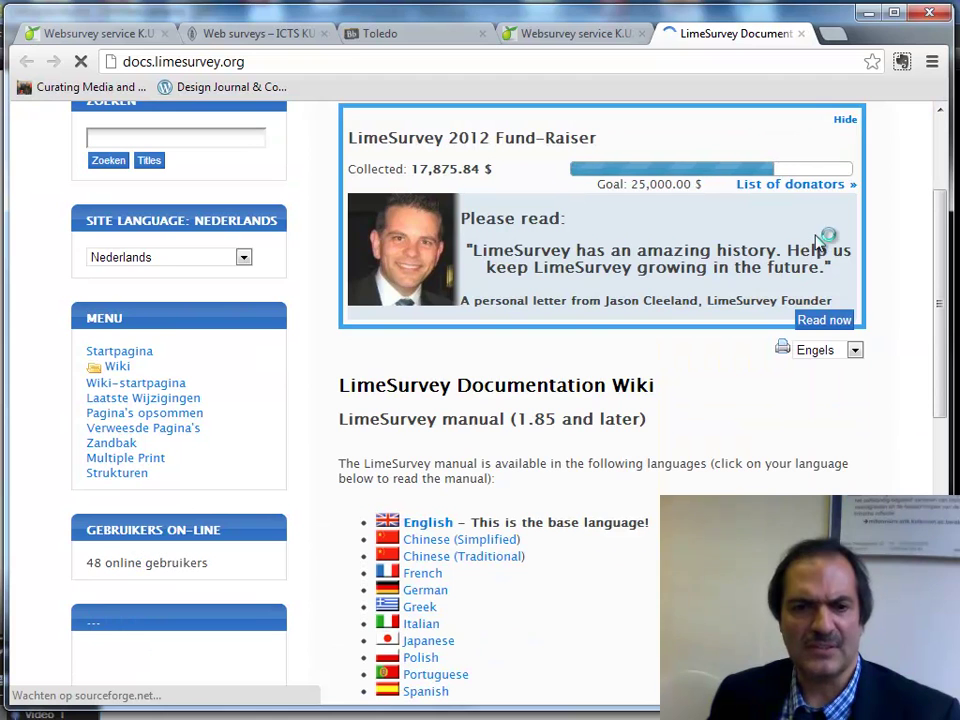
scroll(825, 236, "up", 3)
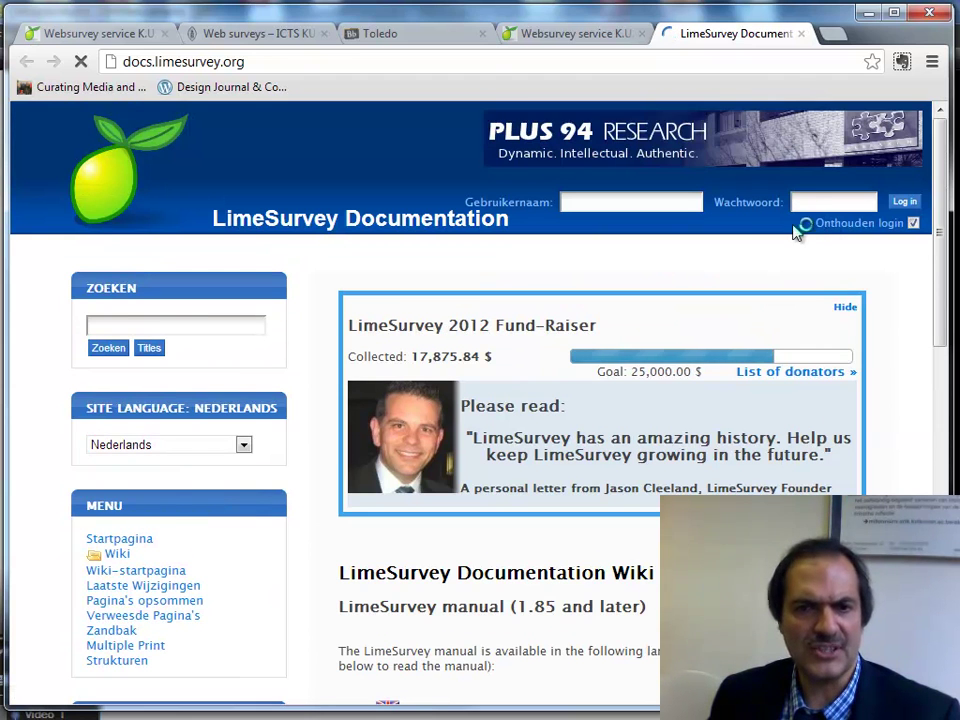
left_click(801, 34)
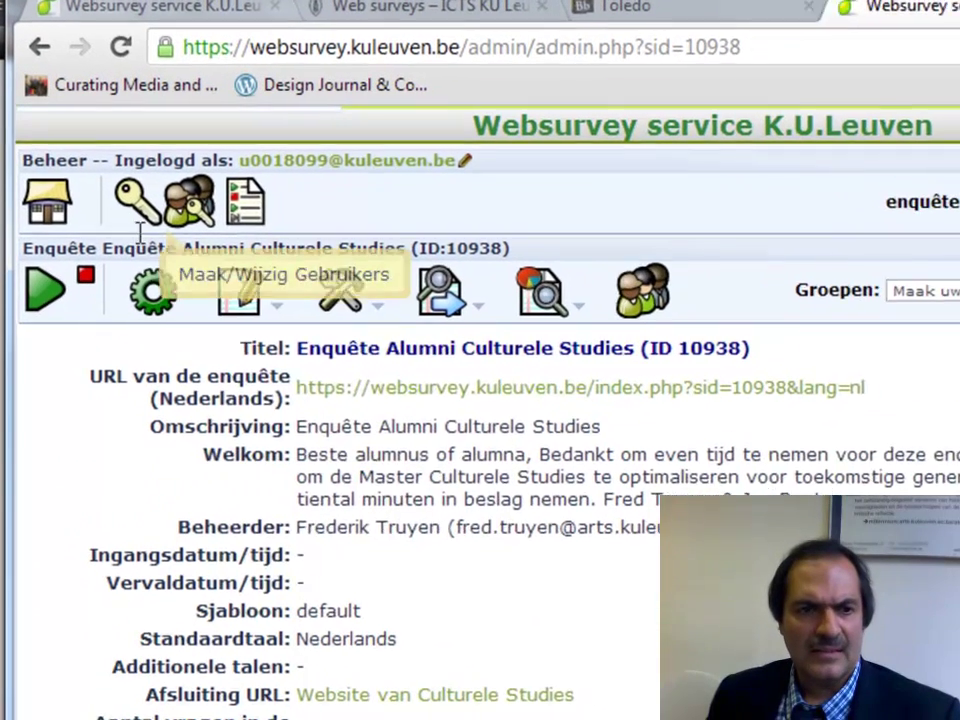
Open the survey's text elements and review the title, description, welcome message, end message, closing URL, date format and decimal separator
mouse_move(166, 233)
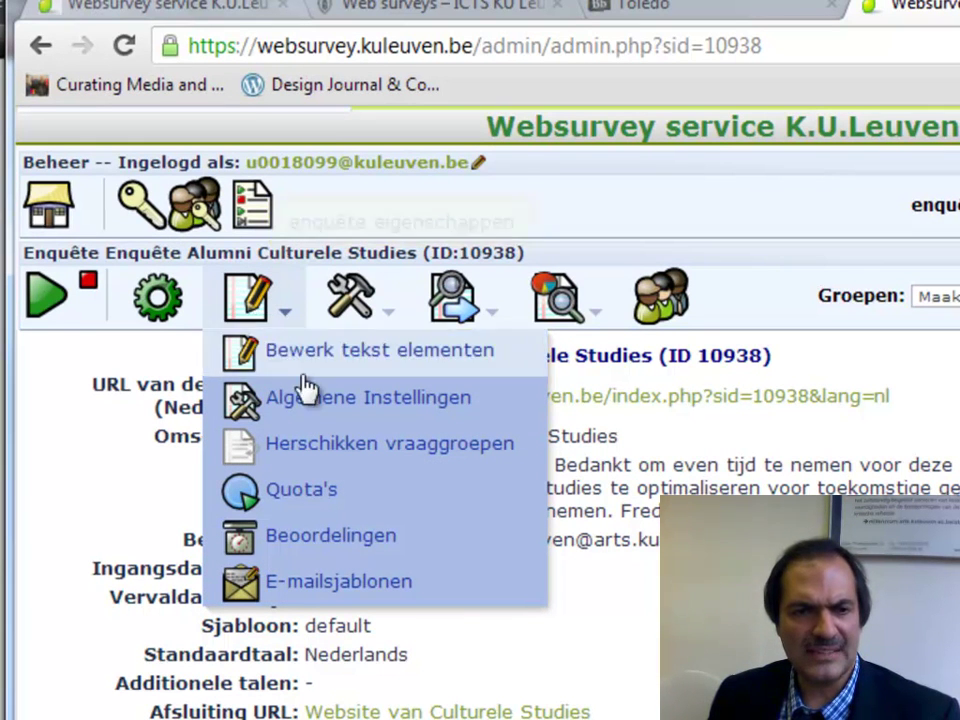
left_click(396, 352)
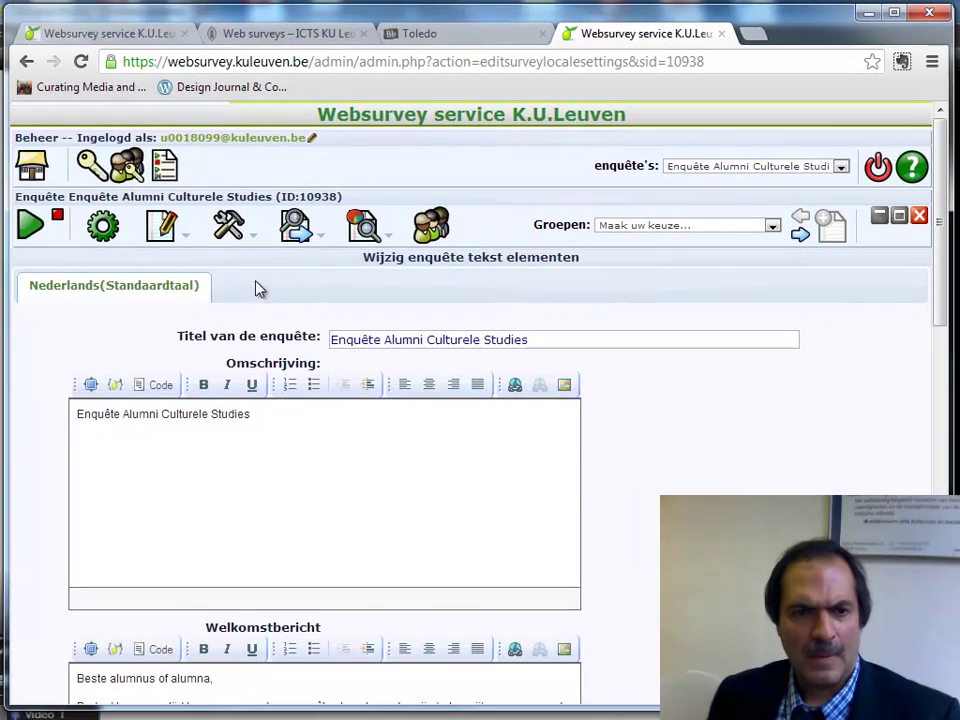
scroll(230, 300, "down", 2)
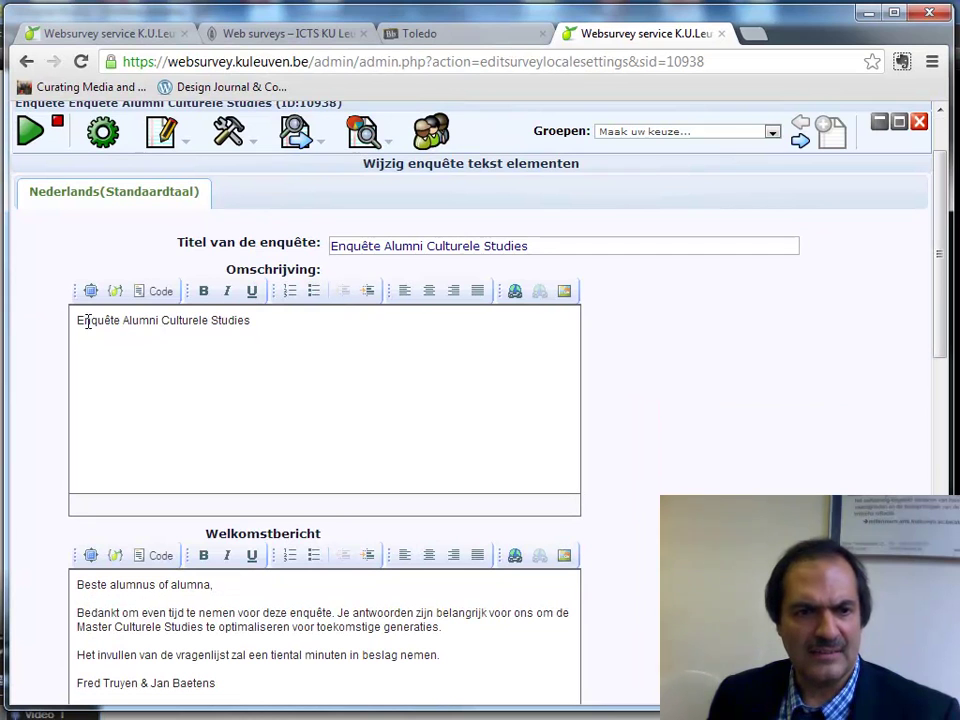
scroll(192, 320, "down", 2)
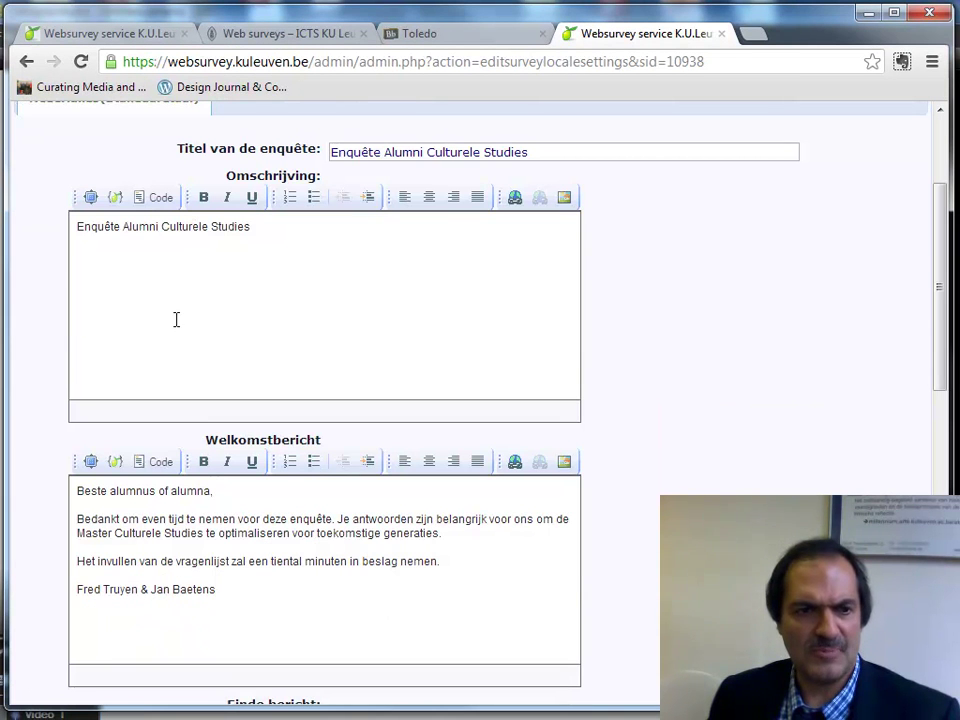
scroll(174, 320, "down", 4)
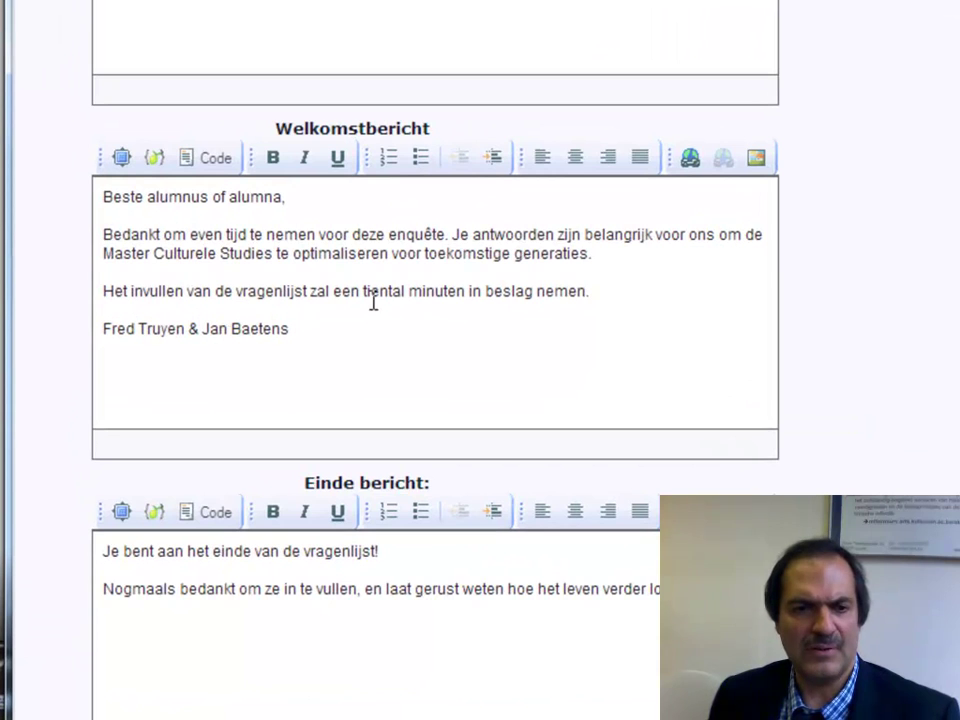
scroll(320, 292, "down", 3)
scroll(316, 291, "down", 3)
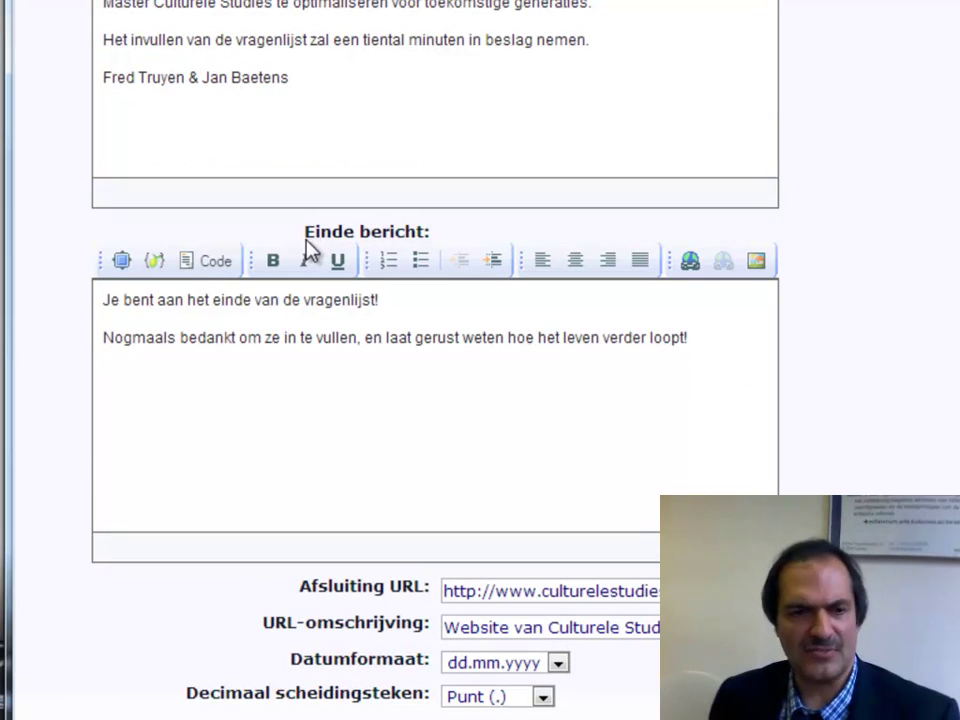
scroll(300, 290, "down", 3)
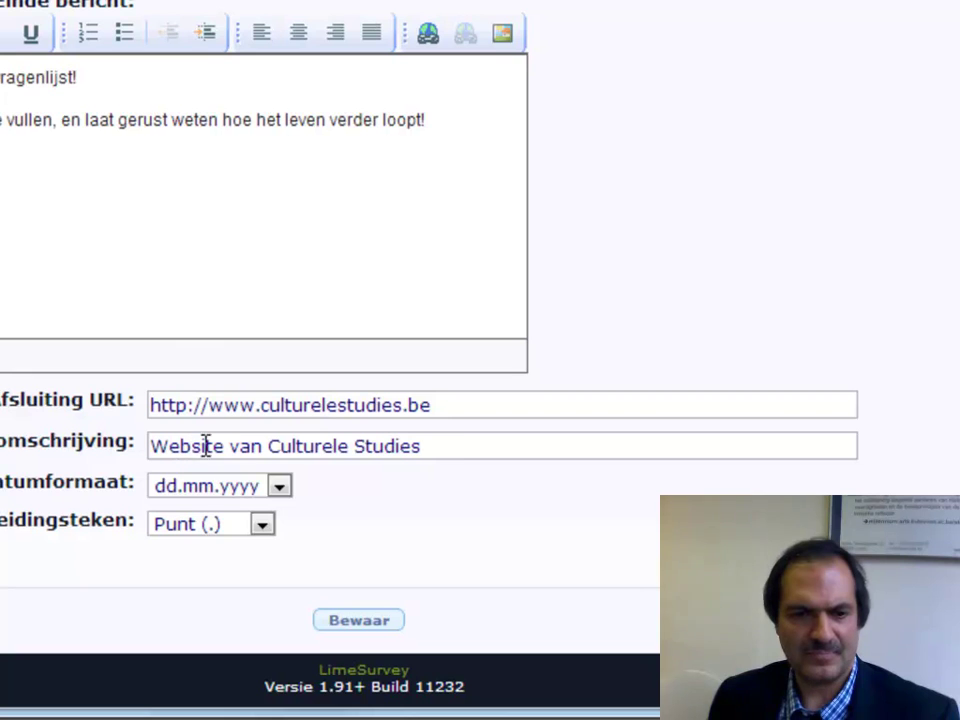
scroll(383, 490, "down", 3)
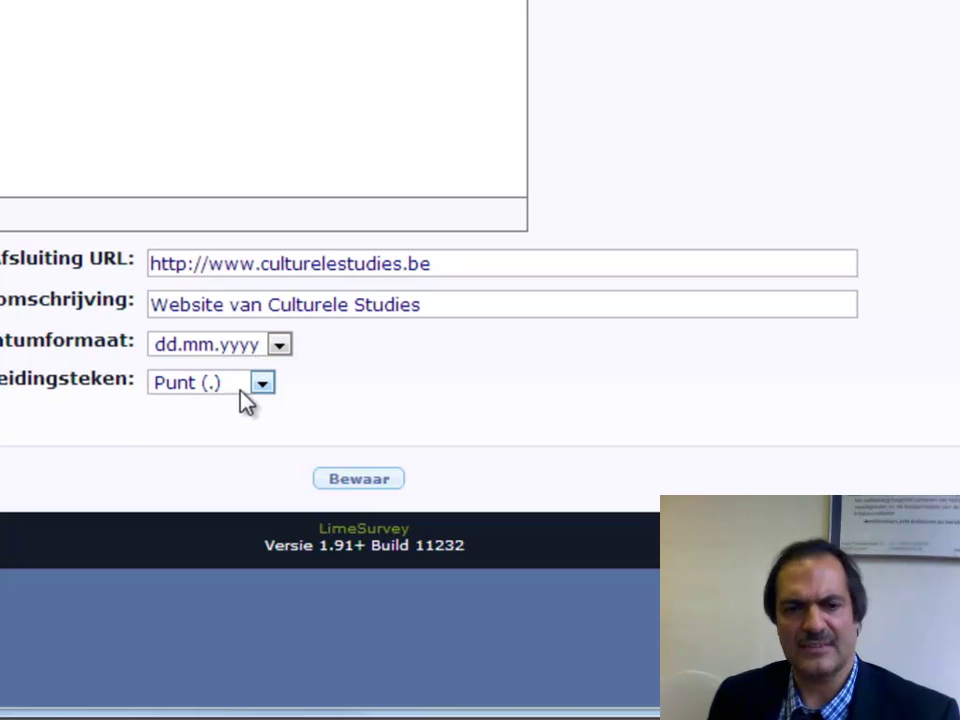
scroll(564, 542, "up", 4)
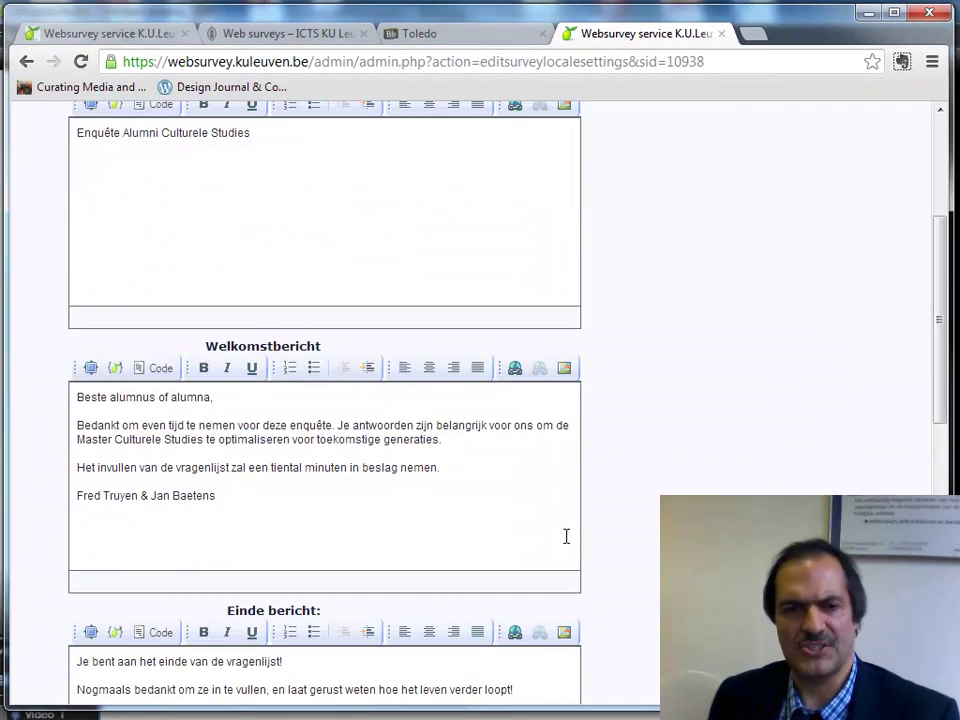
scroll(564, 535, "up", 3)
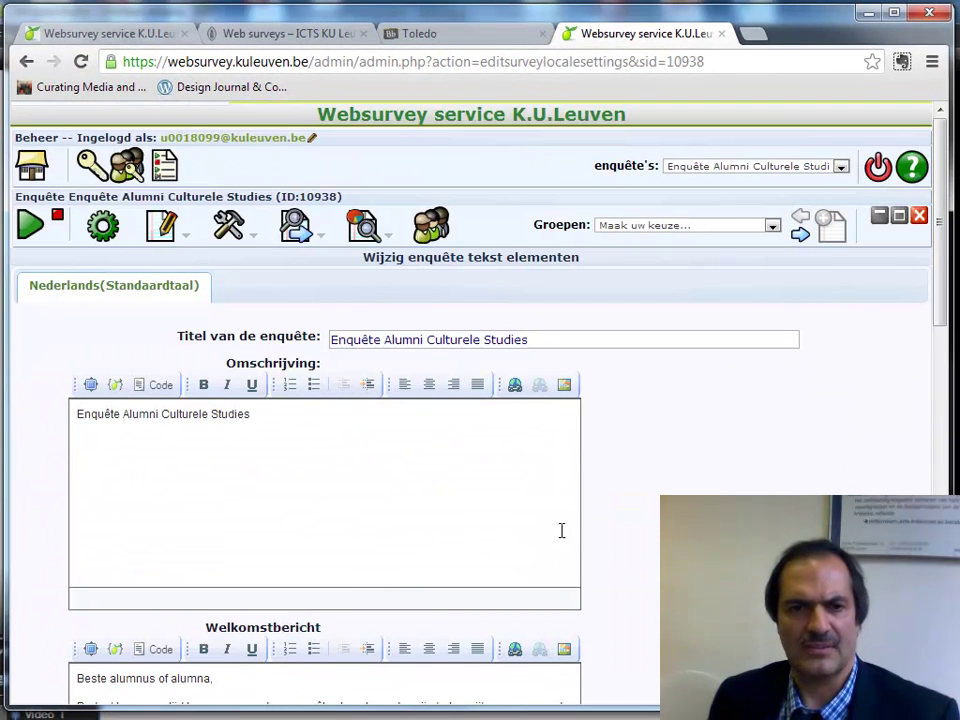
Open the survey's general settings and examine the administrator details and the presentation and navigation options, including the available formats
mouse_move(166, 236)
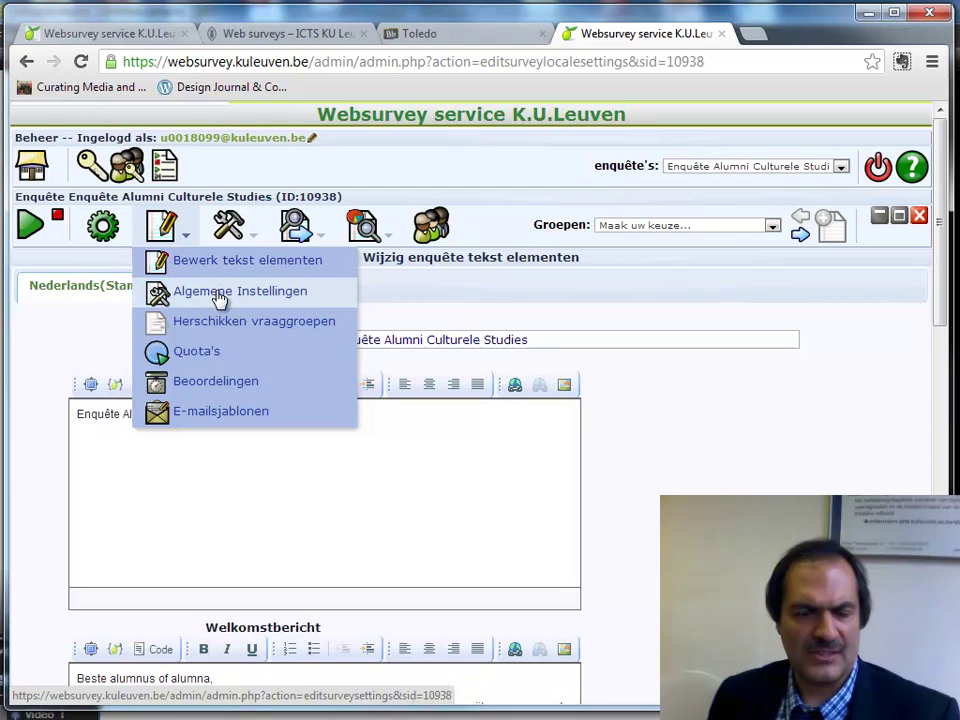
left_click(233, 299)
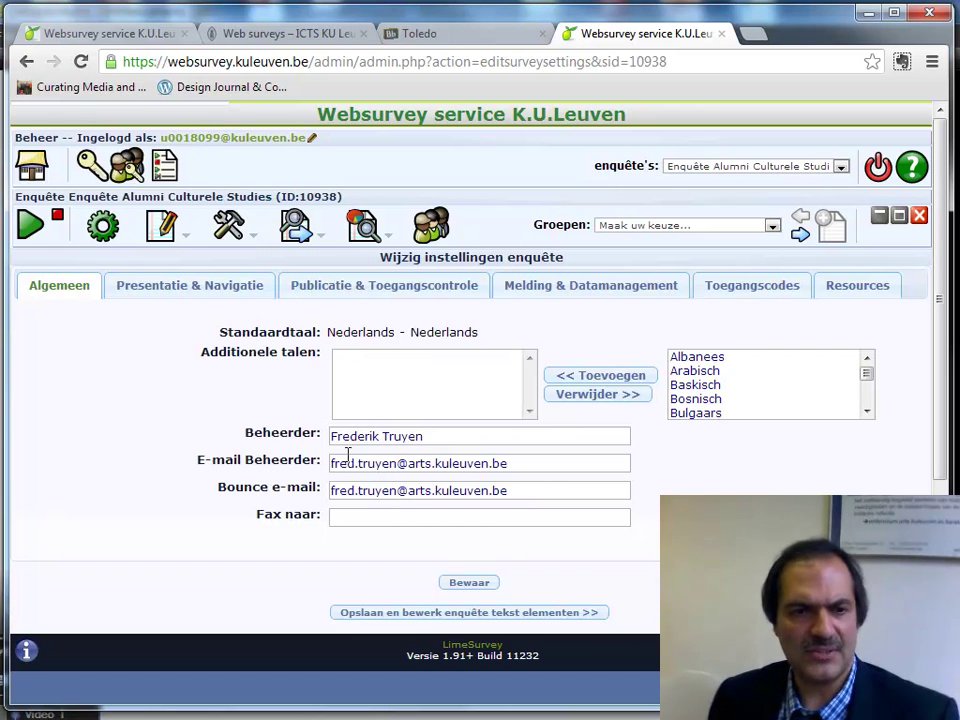
left_click(186, 292)
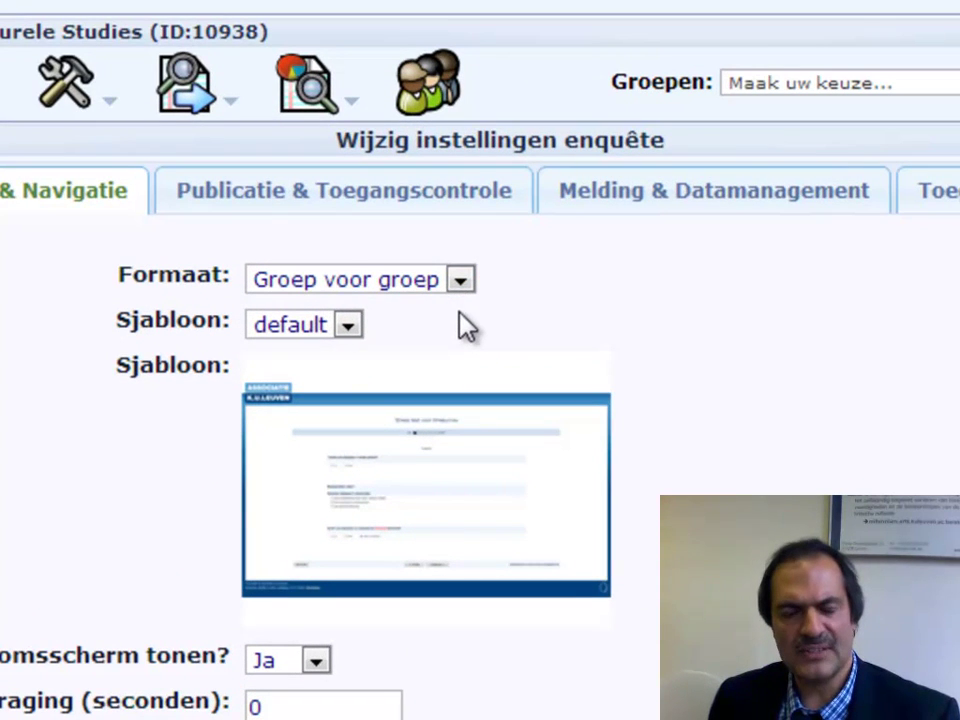
left_click(463, 280)
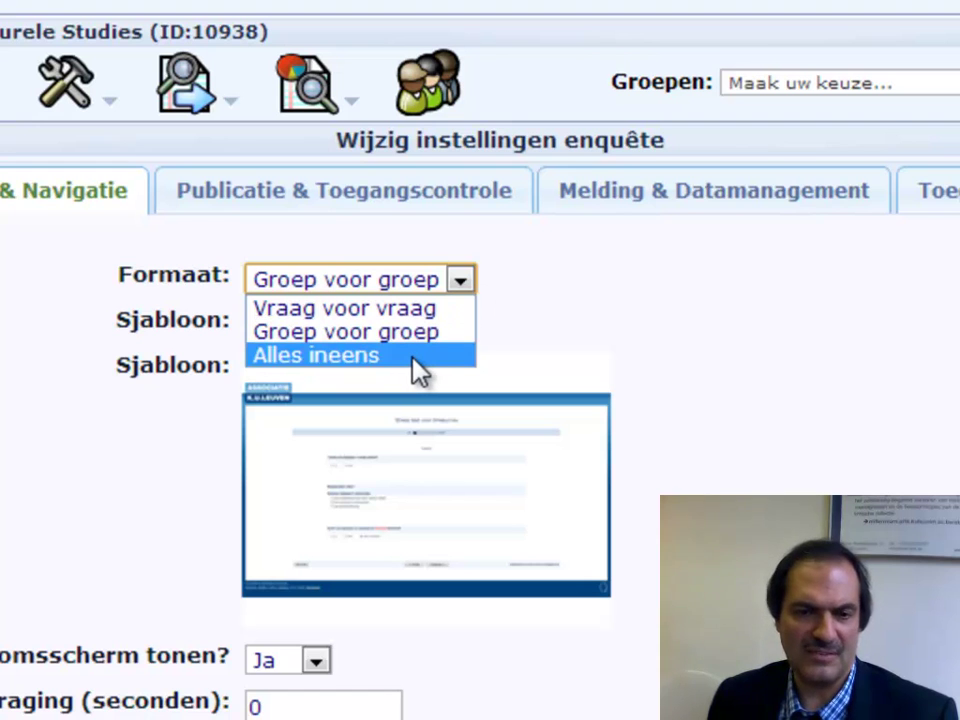
left_click(585, 313)
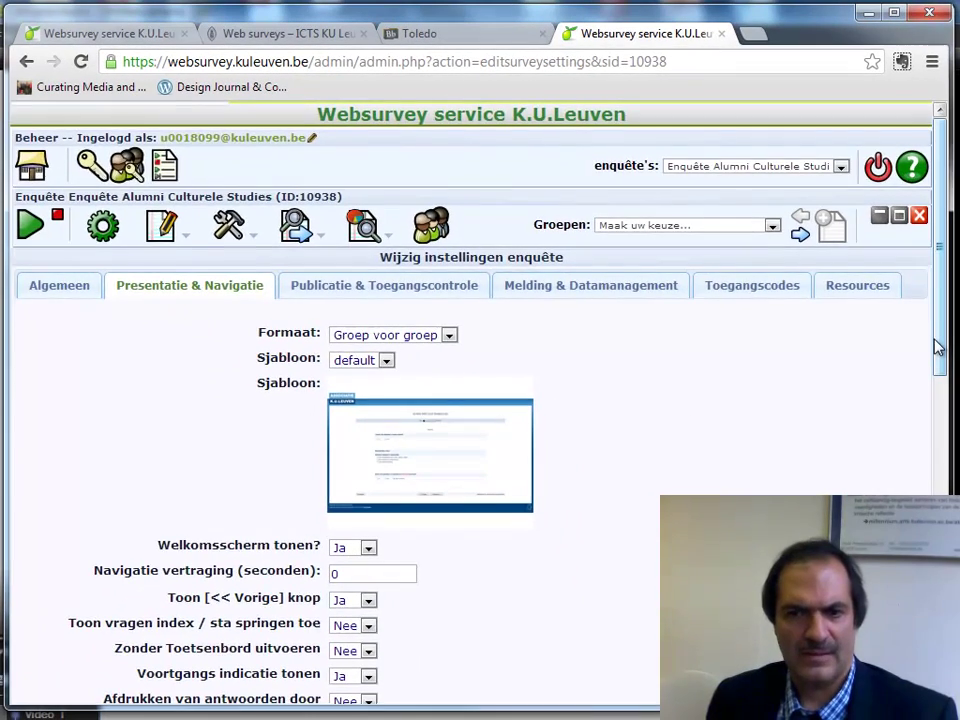
left_click_drag(959, 332, 959, 465)
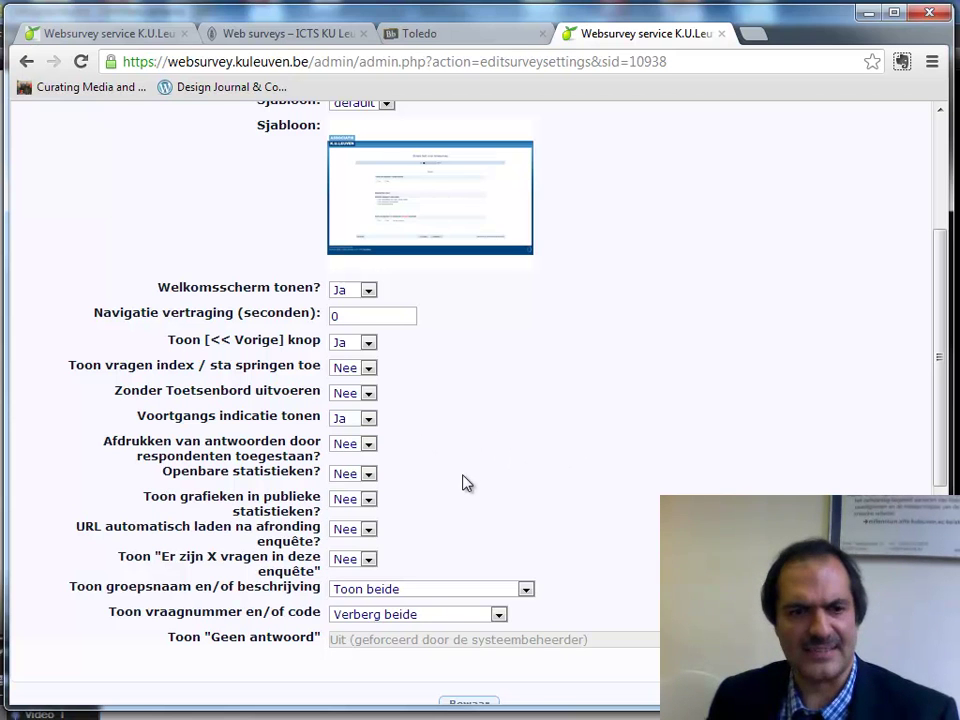
scroll(781, 433, "up", 3)
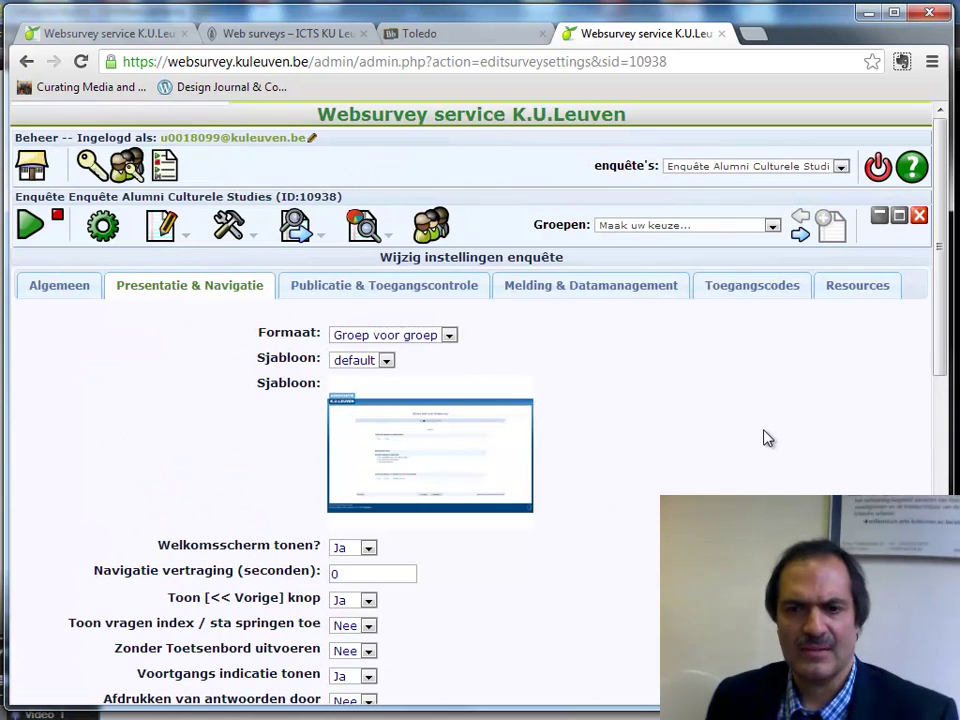
Examine the survey's publication and access control, notification and data management, and access code settings
left_click(393, 285)
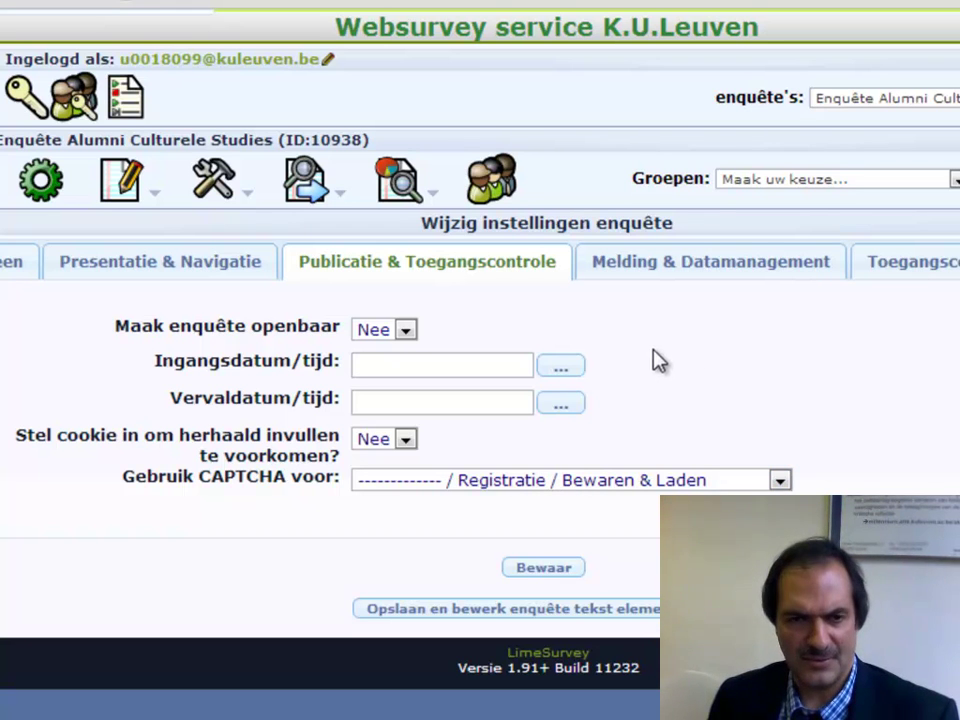
left_click(693, 270)
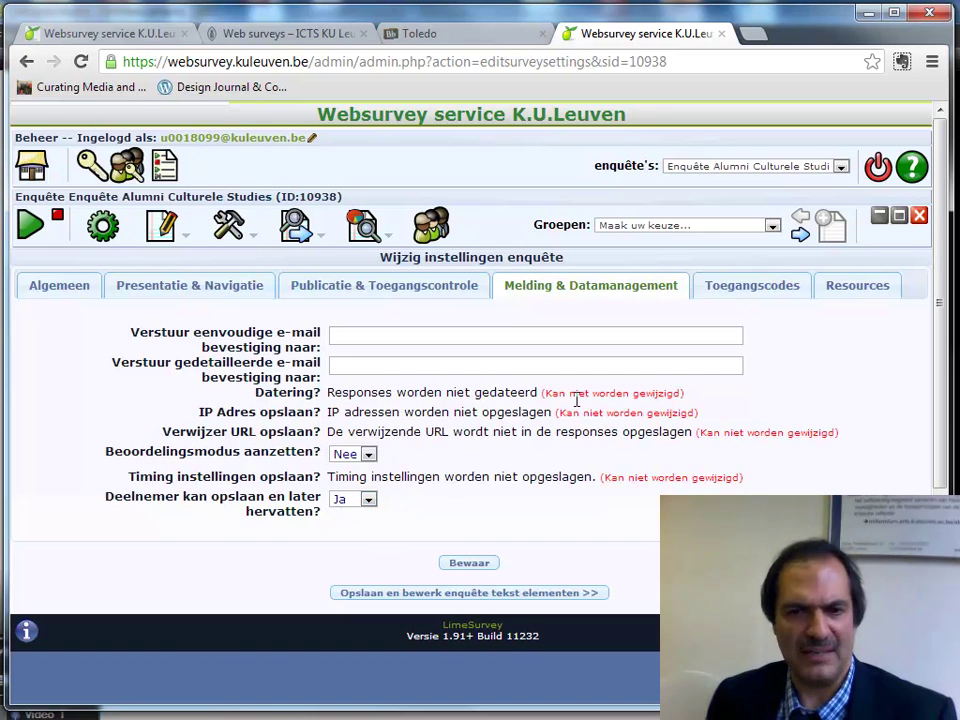
left_click(778, 285)
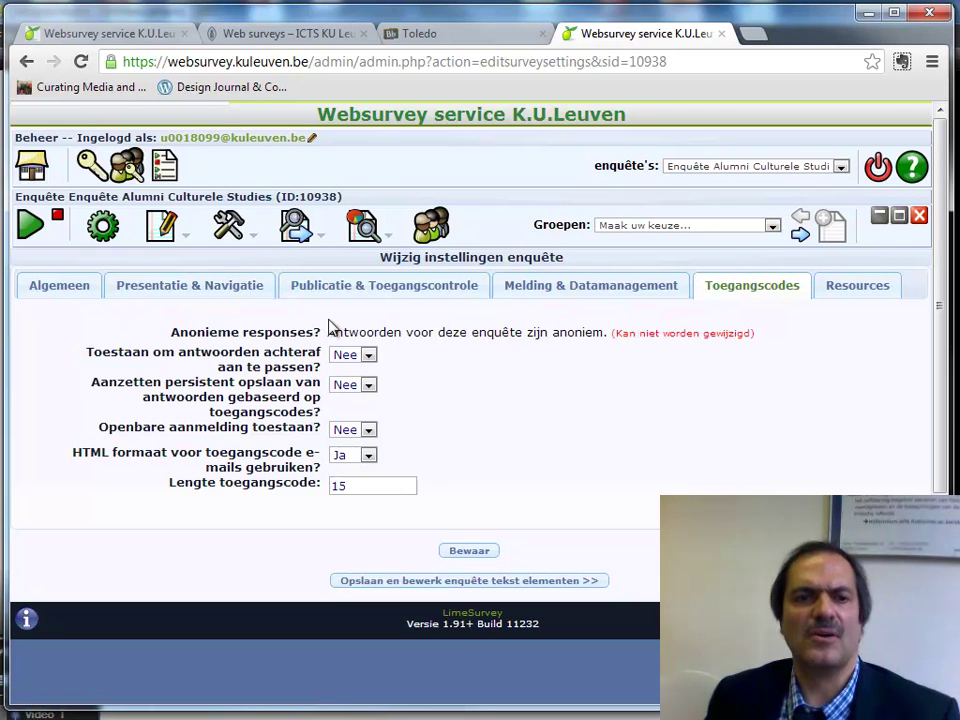
Open the survey's access code management, read the notice and decline to create an access code table
mouse_move(235, 228)
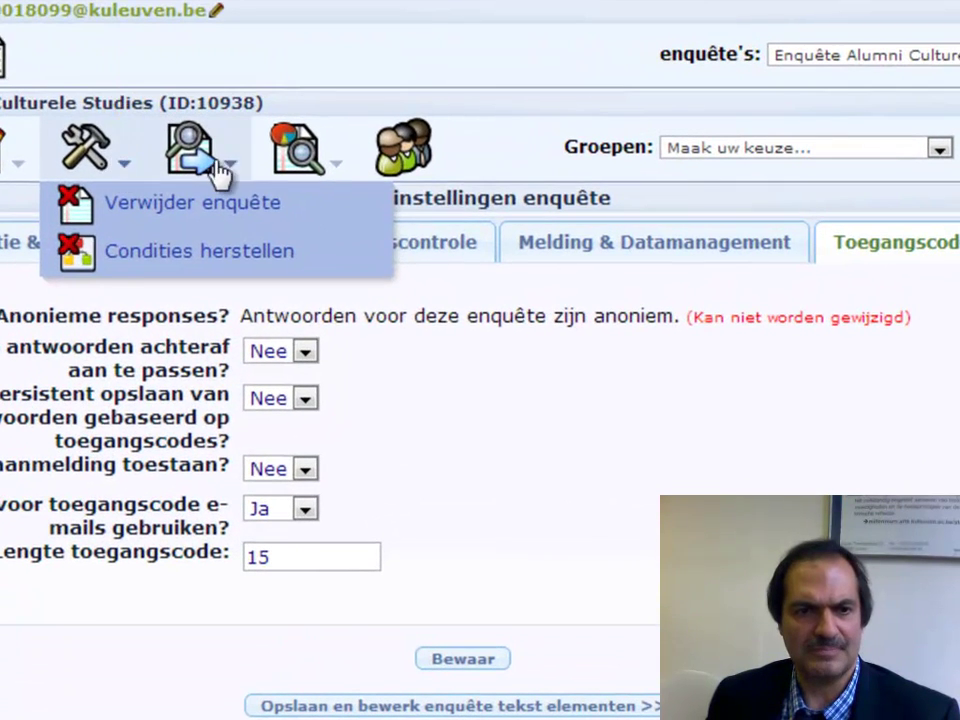
mouse_move(245, 192)
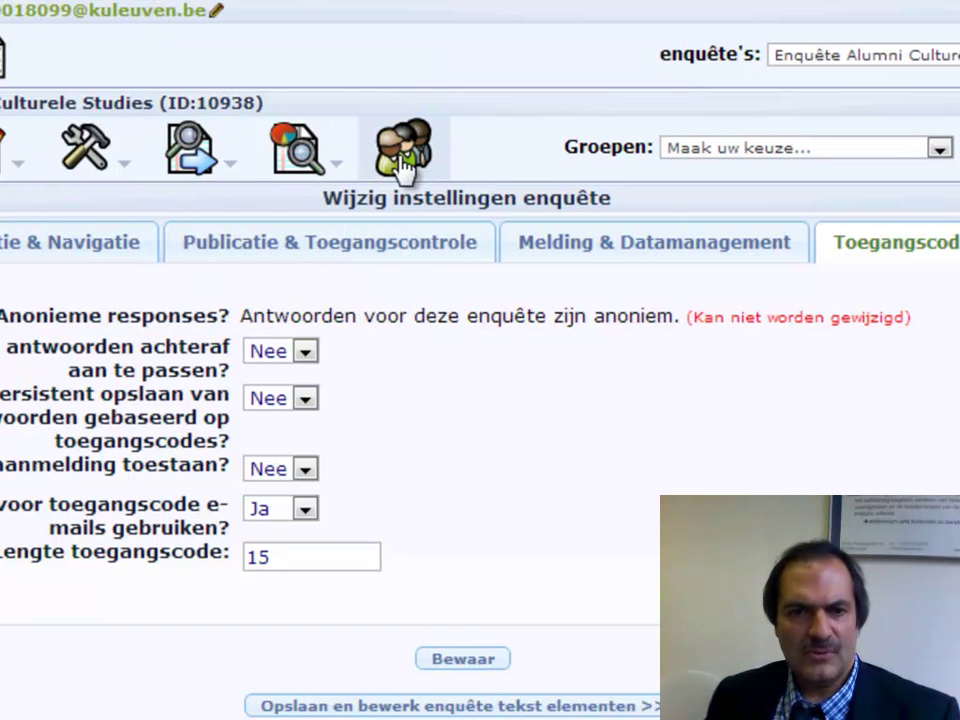
left_click(402, 162)
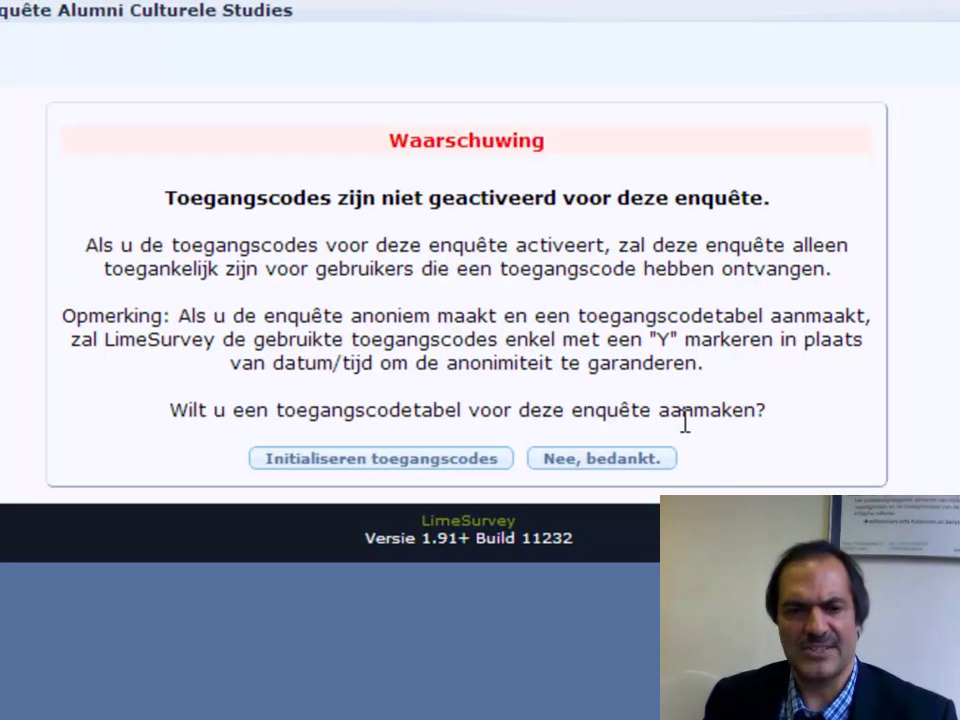
left_click(570, 461)
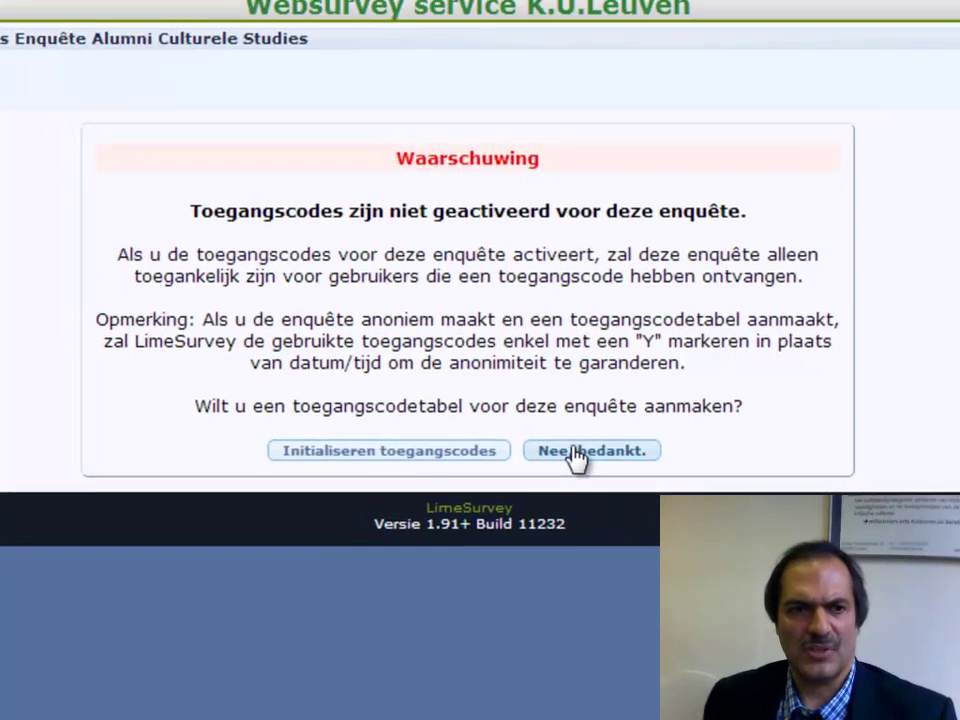
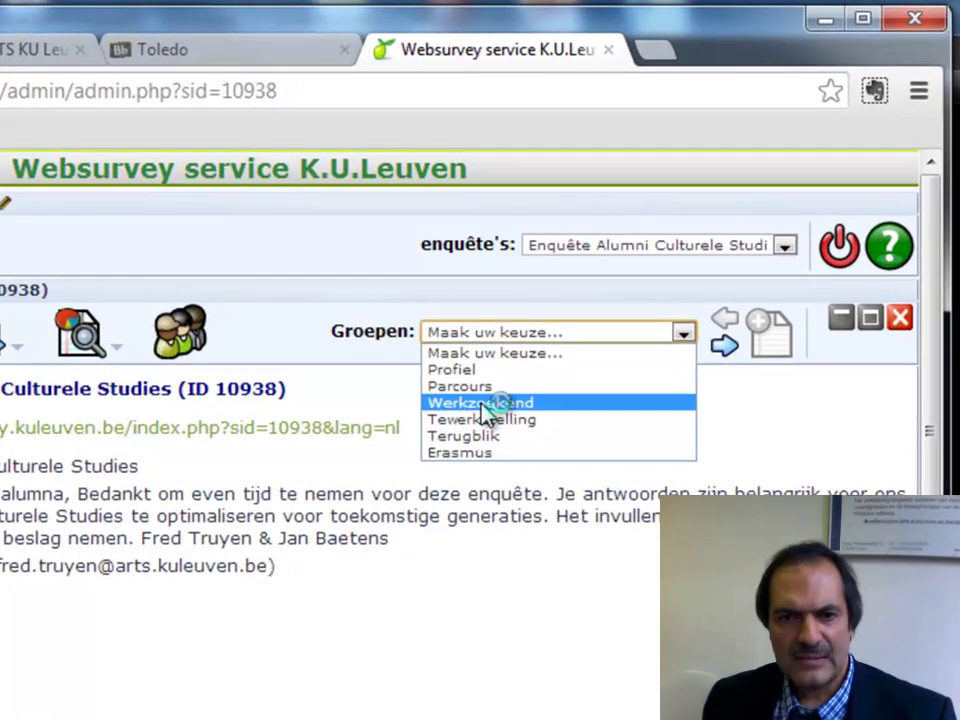
Select the question waarom in the question group Werkzoekend and open its condition designer to examine the display condition
left_click(636, 274)
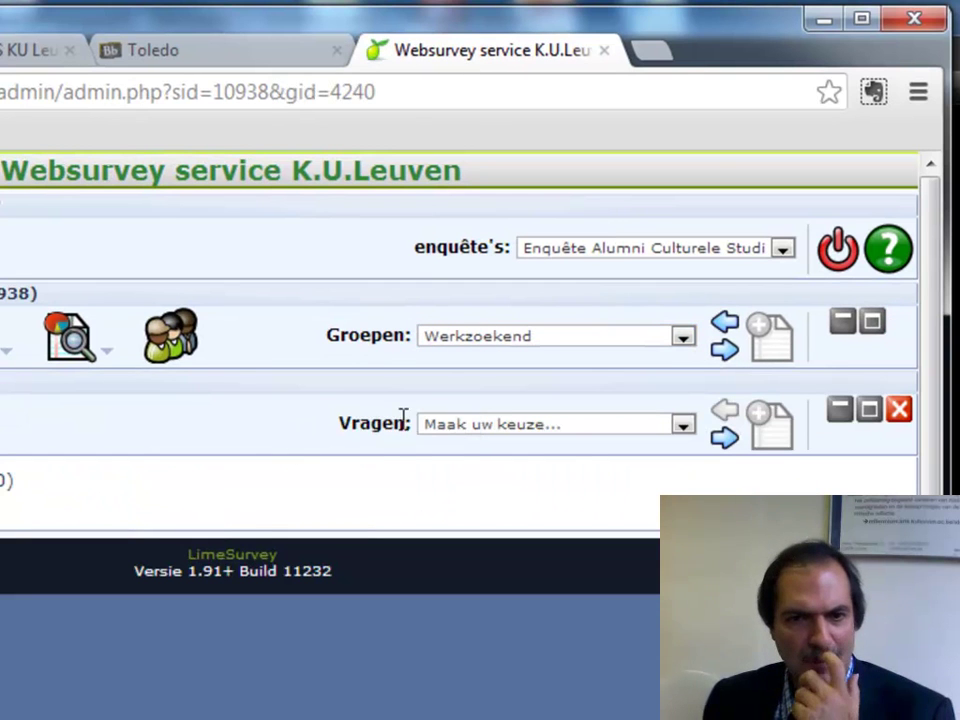
left_click(680, 428)
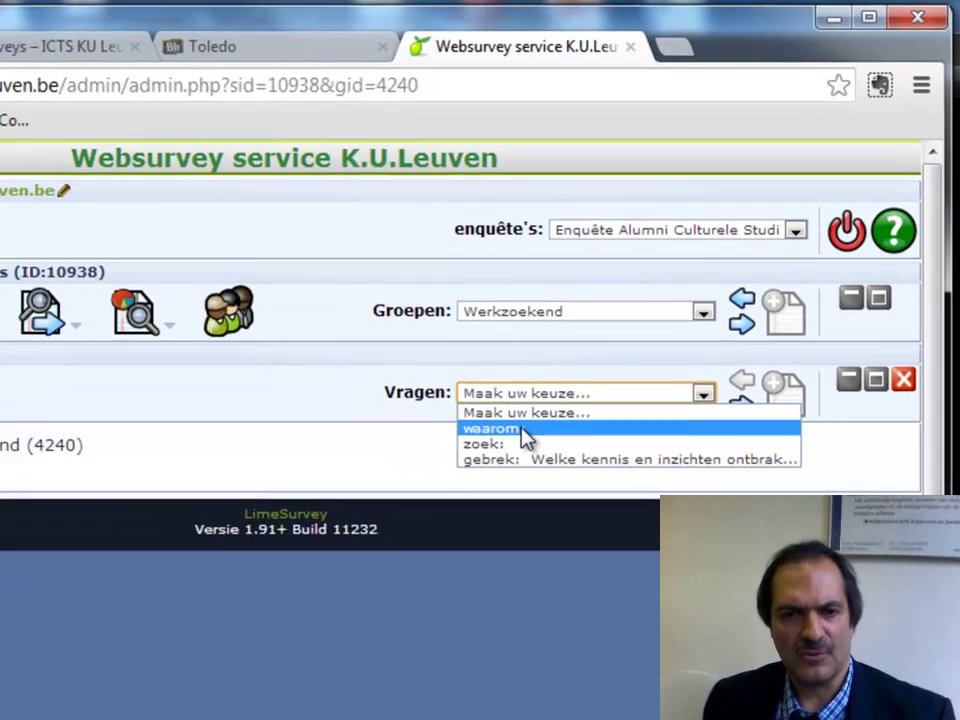
left_click(474, 464)
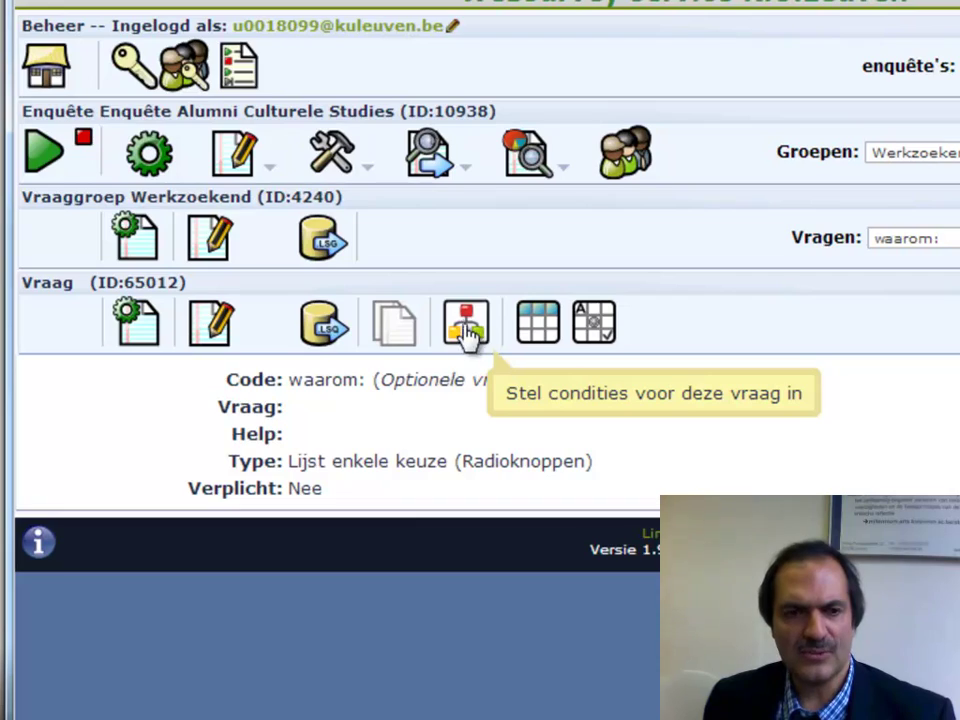
left_click(470, 326)
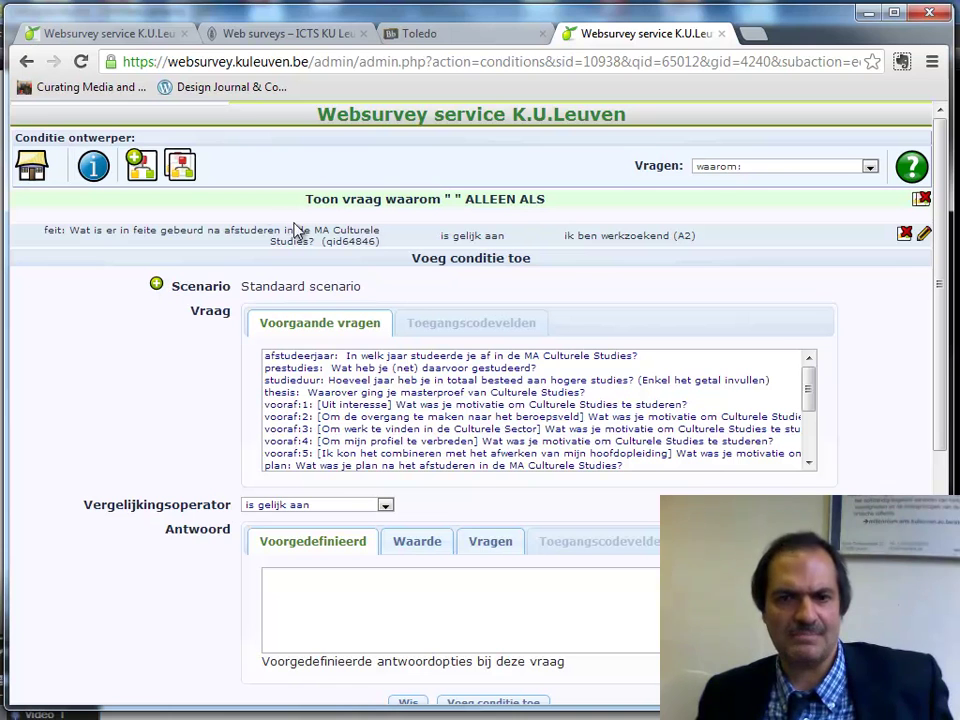
Leave the condition designer and open the statistics from the alumni survey's response overview
left_click(31, 170)
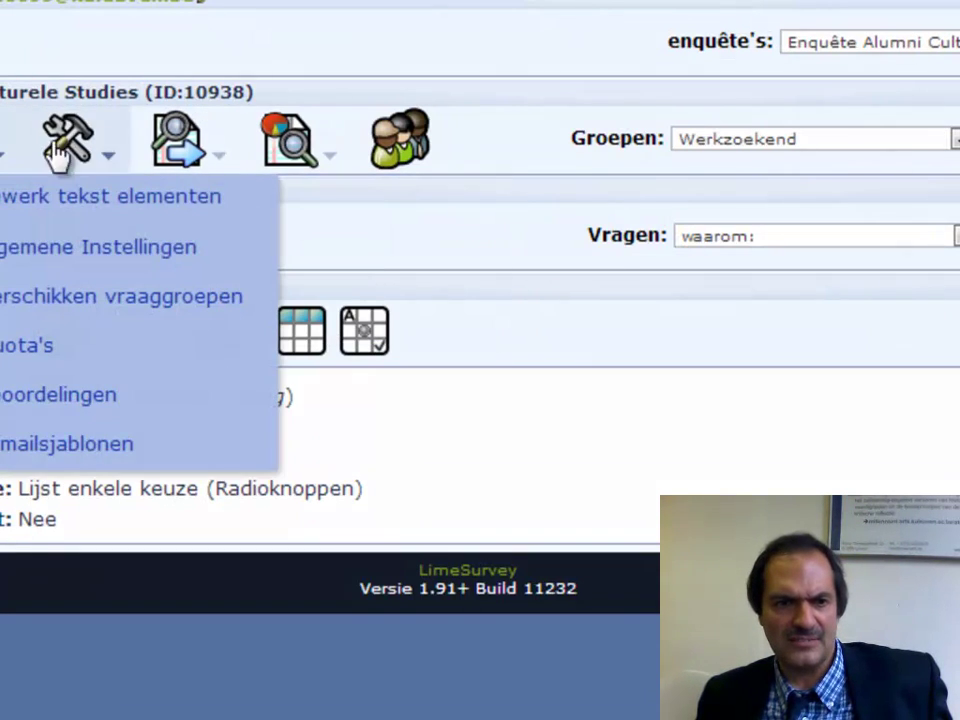
mouse_move(285, 145)
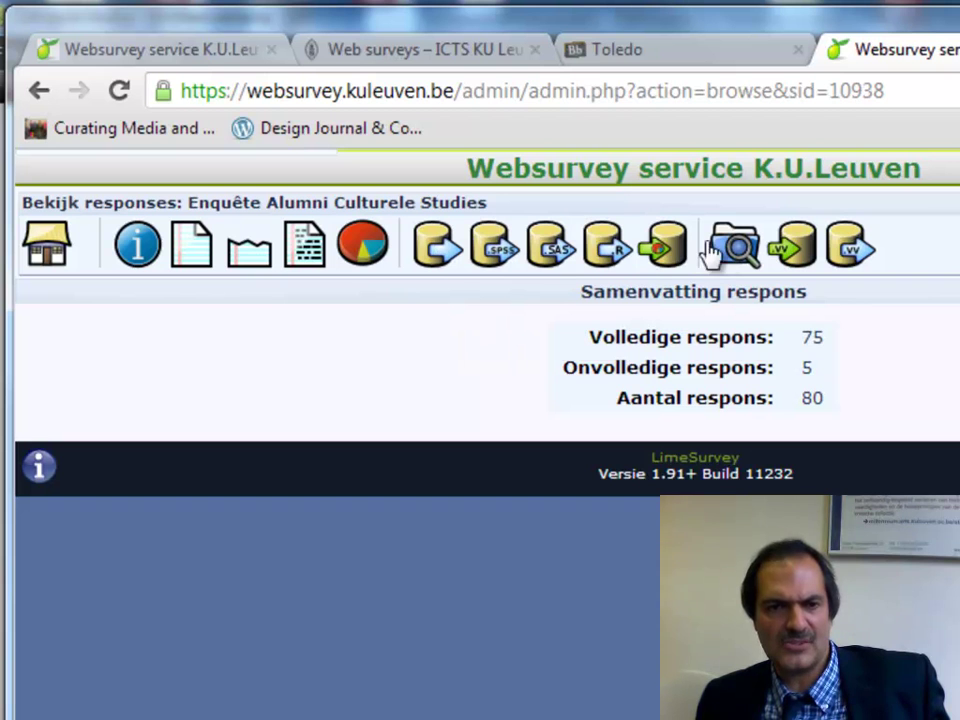
left_click(360, 255)
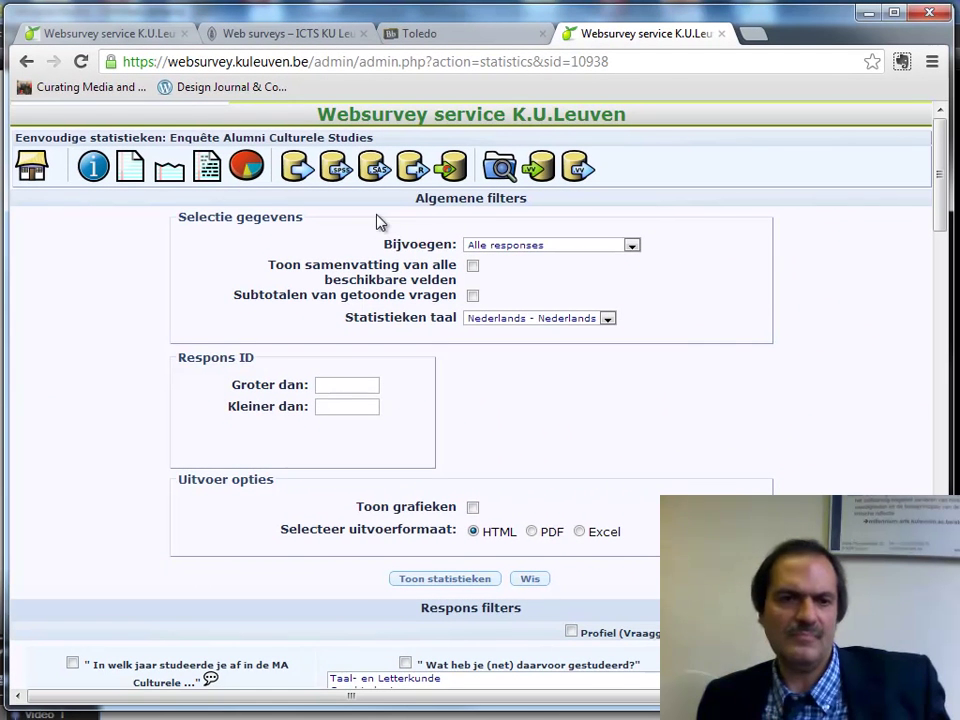
Limit the statistics to Alleen volledige responses and select the question "Wat heb je (net) daarvoor gestudeerd?"
left_click(634, 248)
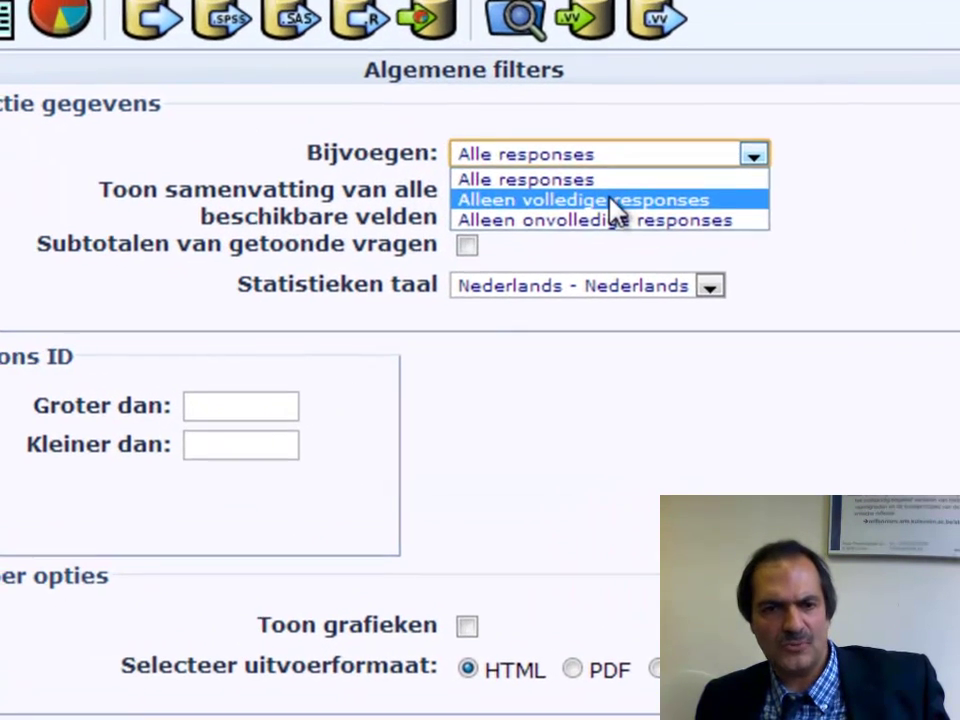
left_click(553, 270)
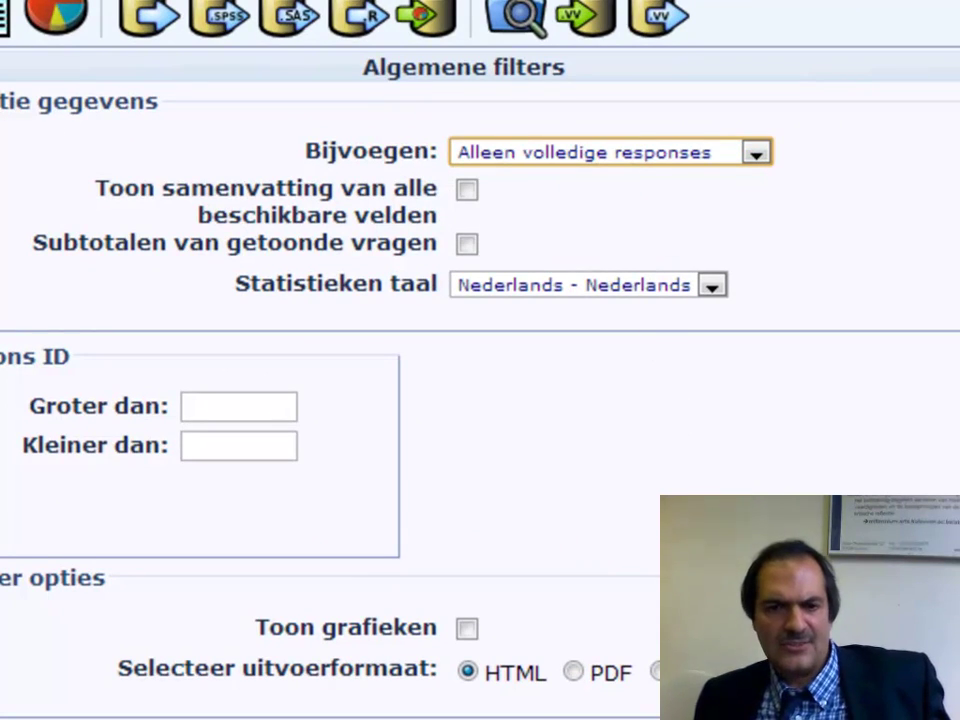
scroll(480, 400, "down", 5)
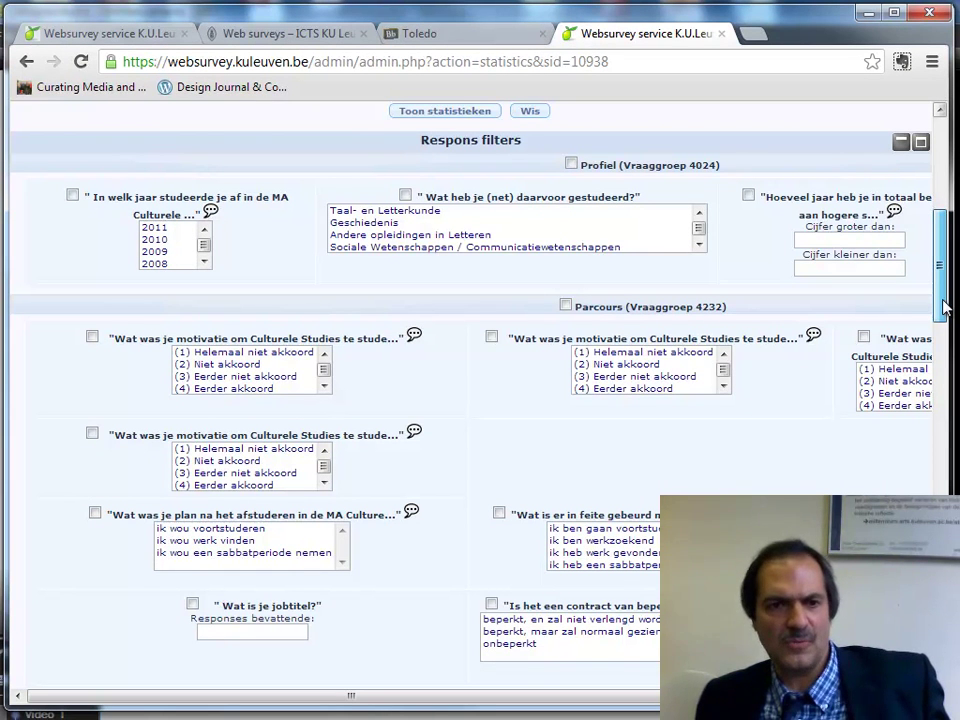
left_click_drag(945, 308, 943, 253)
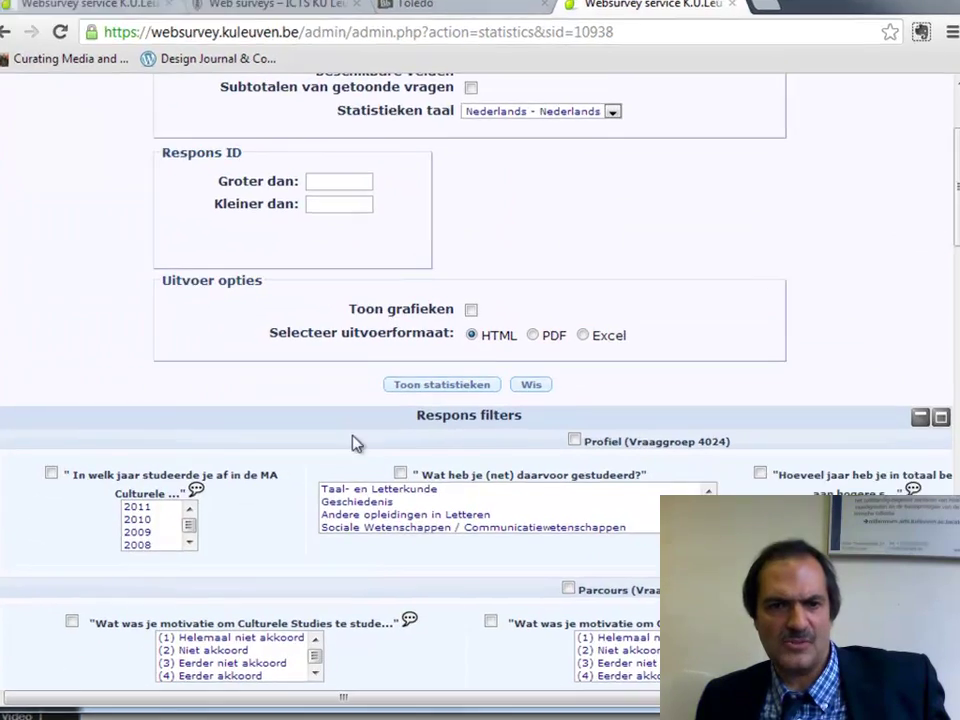
left_click(400, 472)
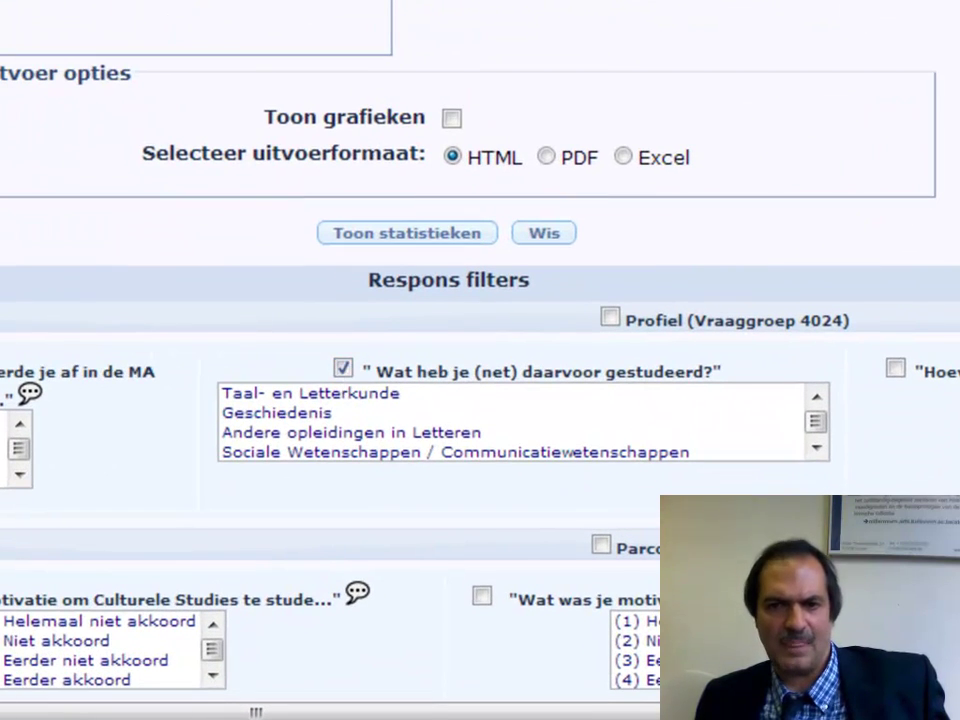
scroll(480, 360, "down", 3)
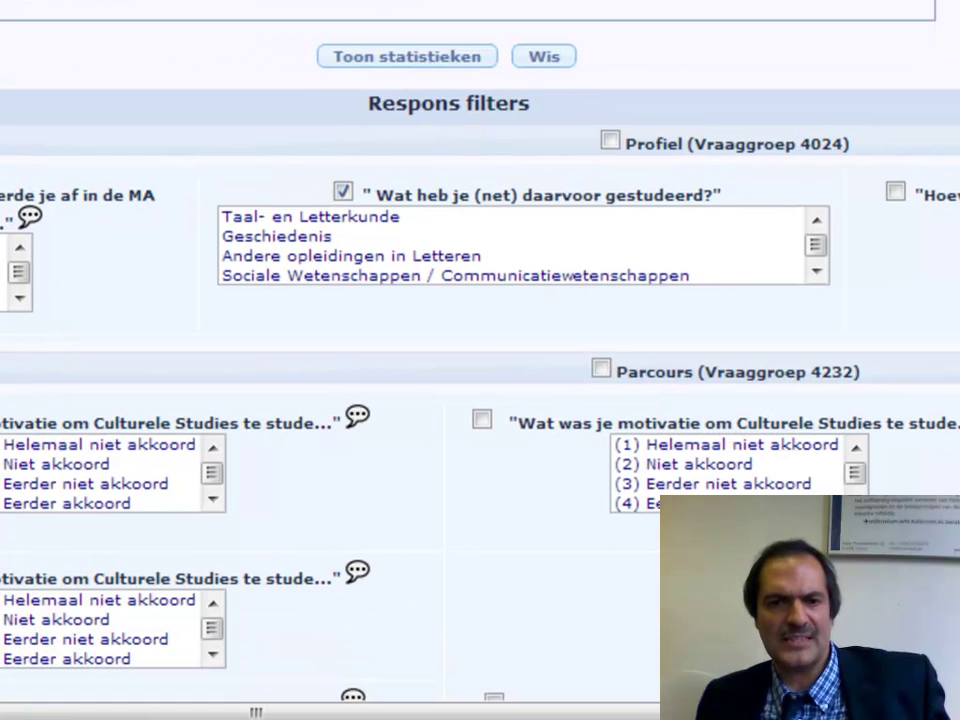
Enable Toon grafieken in the output options and generate the statistics in HTML format
scroll(480, 360, "up", 5)
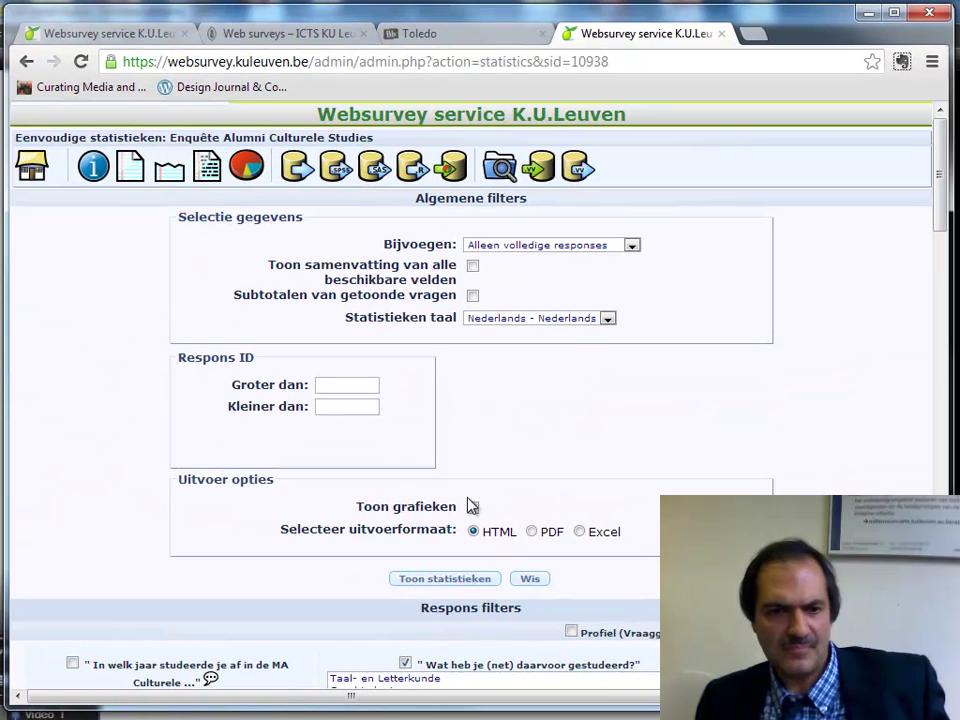
left_click(473, 507)
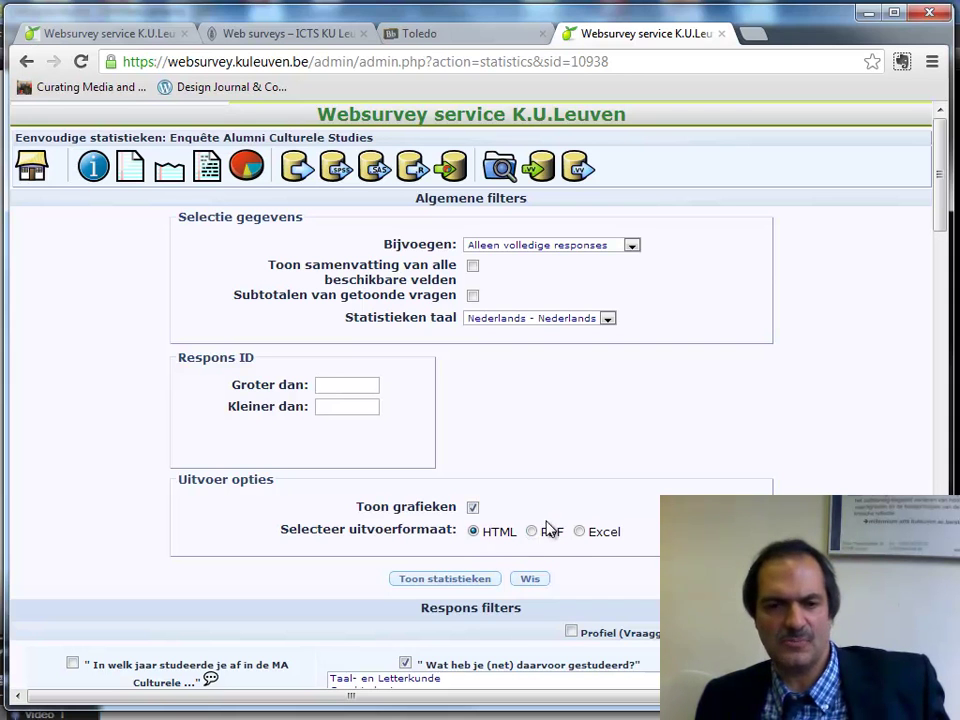
left_click(440, 588)
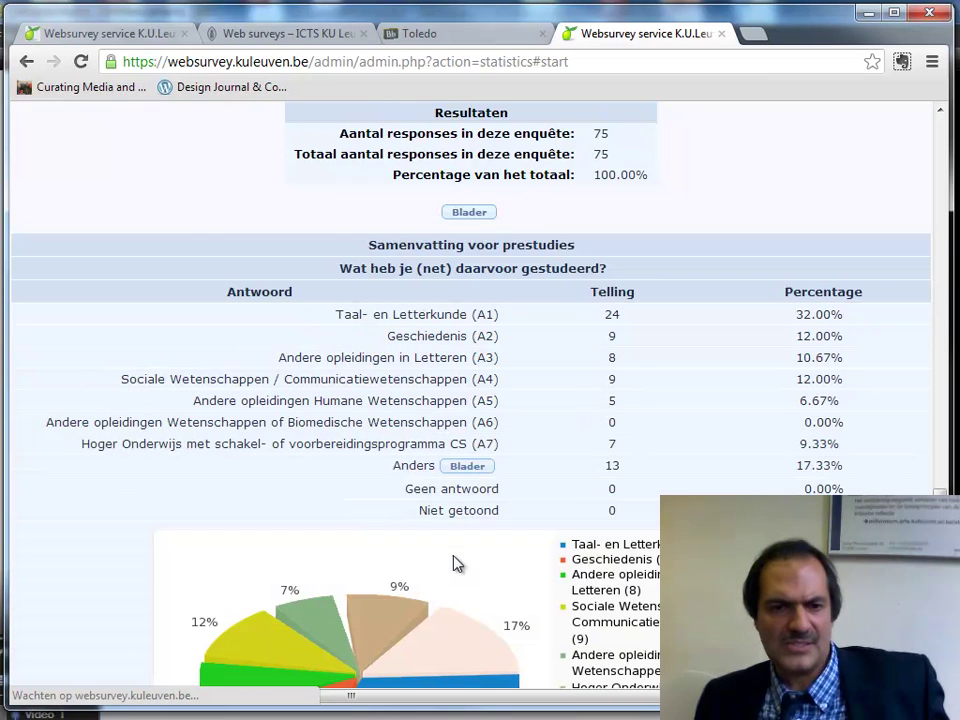
Examine the response summary, answer table and pie chart for the prestudies question
scroll(456, 555, "down", 2)
scroll(456, 553, "up", 2)
scroll(408, 288, "up", 2)
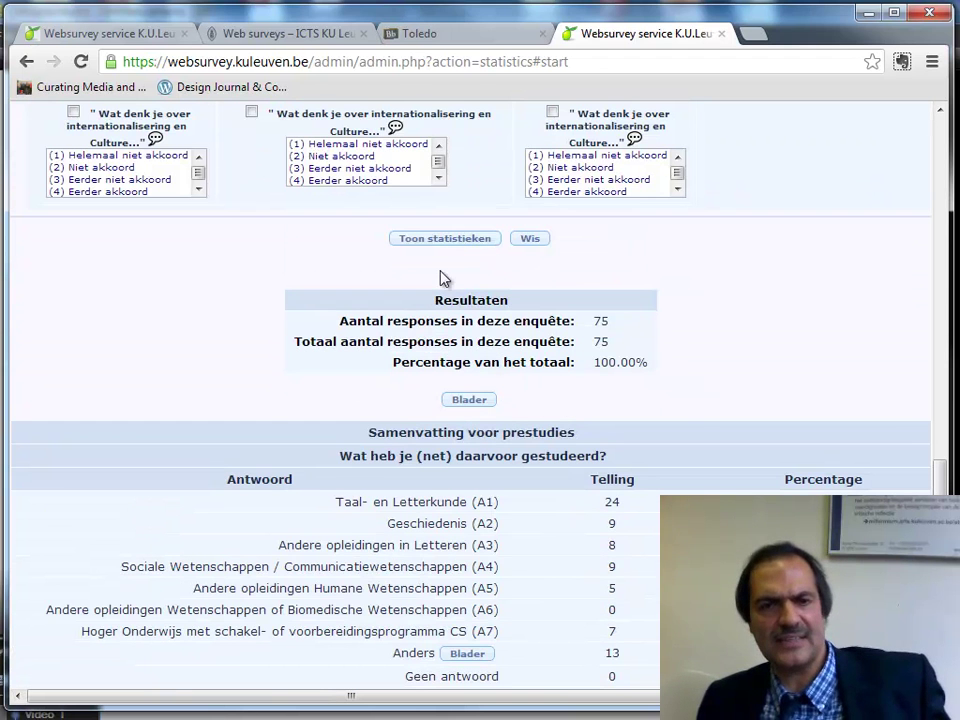
scroll(443, 280, "down", 1)
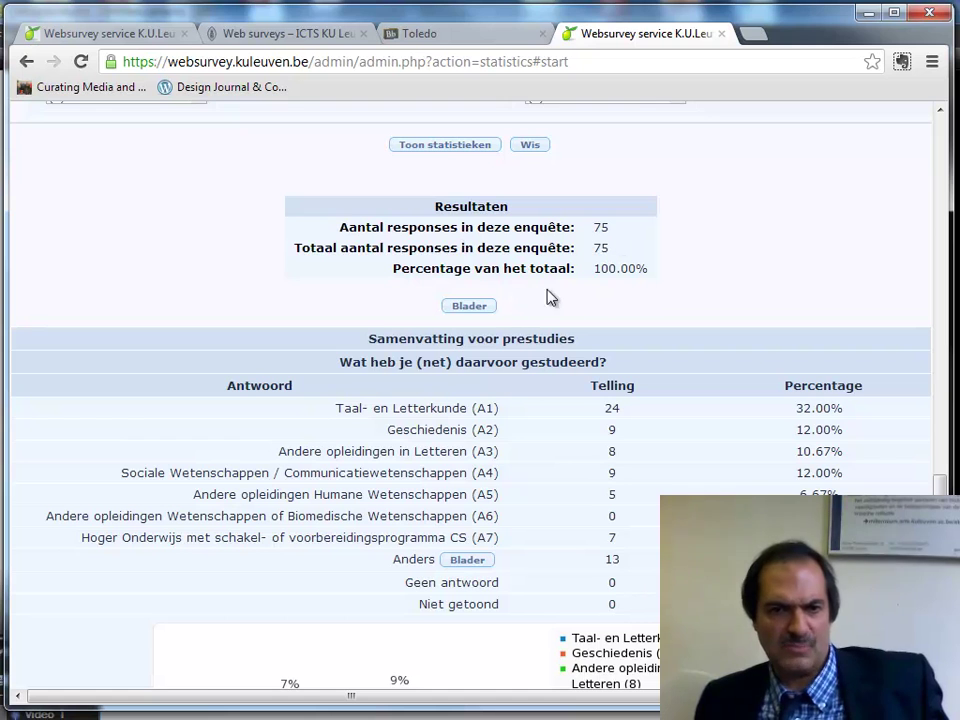
scroll(514, 306, "down", 1)
scroll(490, 280, "down", 1)
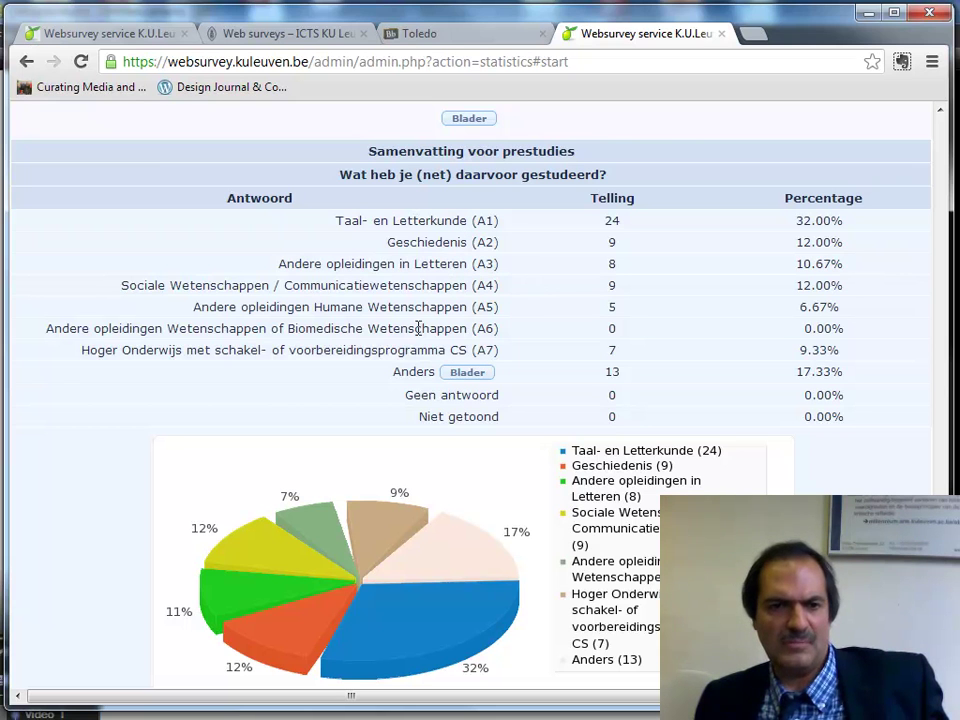
scroll(563, 295, "down", 1)
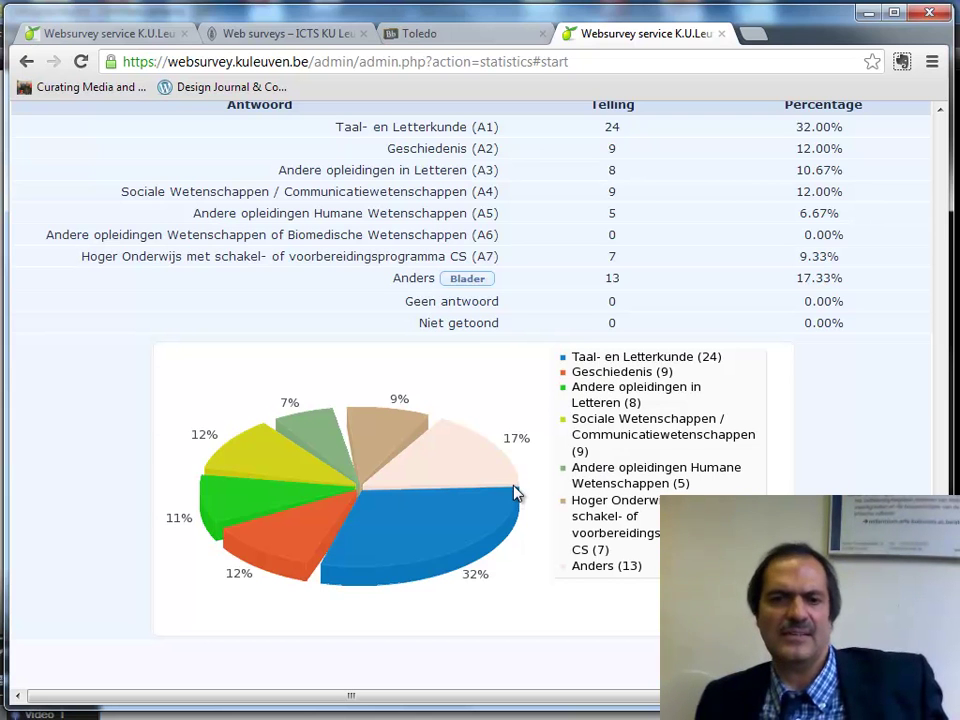
scroll(516, 493, "down", 1)
scroll(518, 493, "up", 3)
scroll(518, 491, "down", 2)
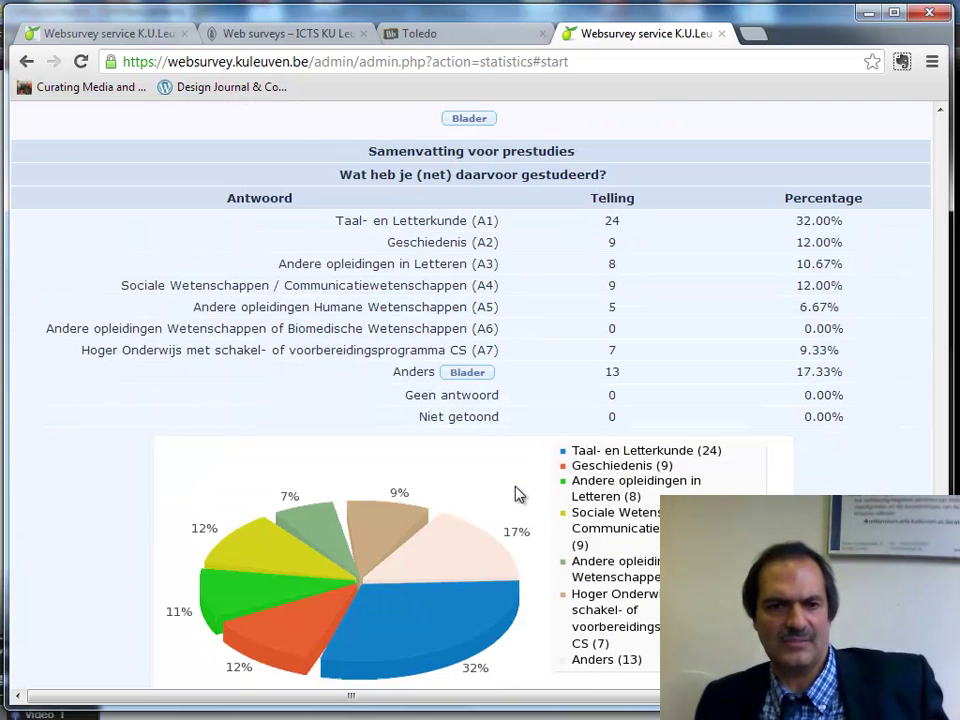
Return to the response filters and deselect the question "Wat heb je (net) daarvoor gestudeerd?"
scroll(518, 493, "up", 10)
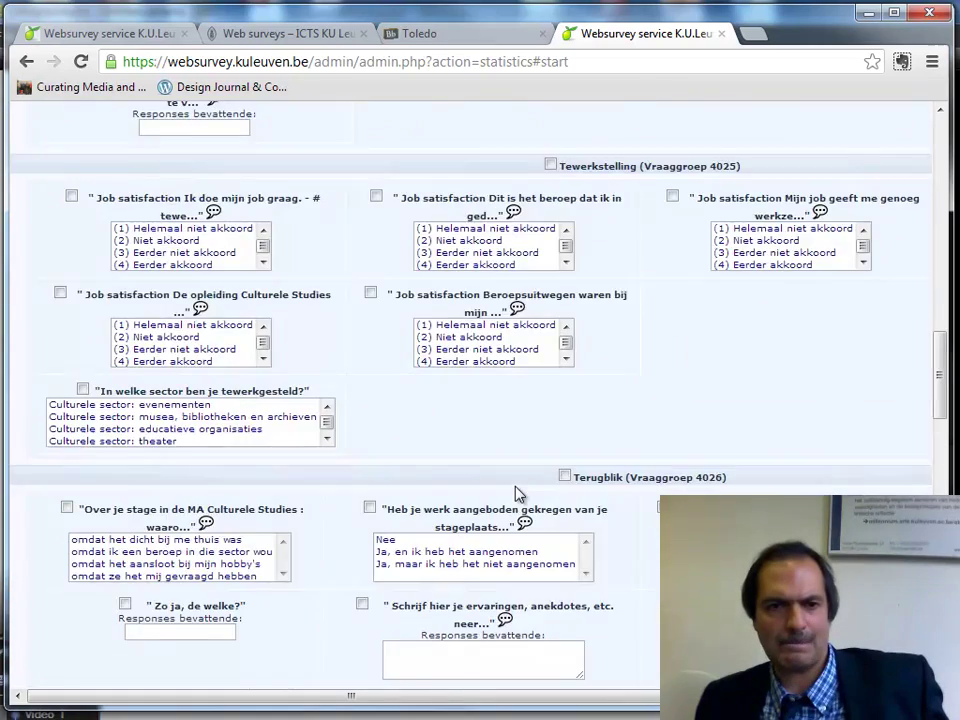
scroll(518, 493, "up", 15)
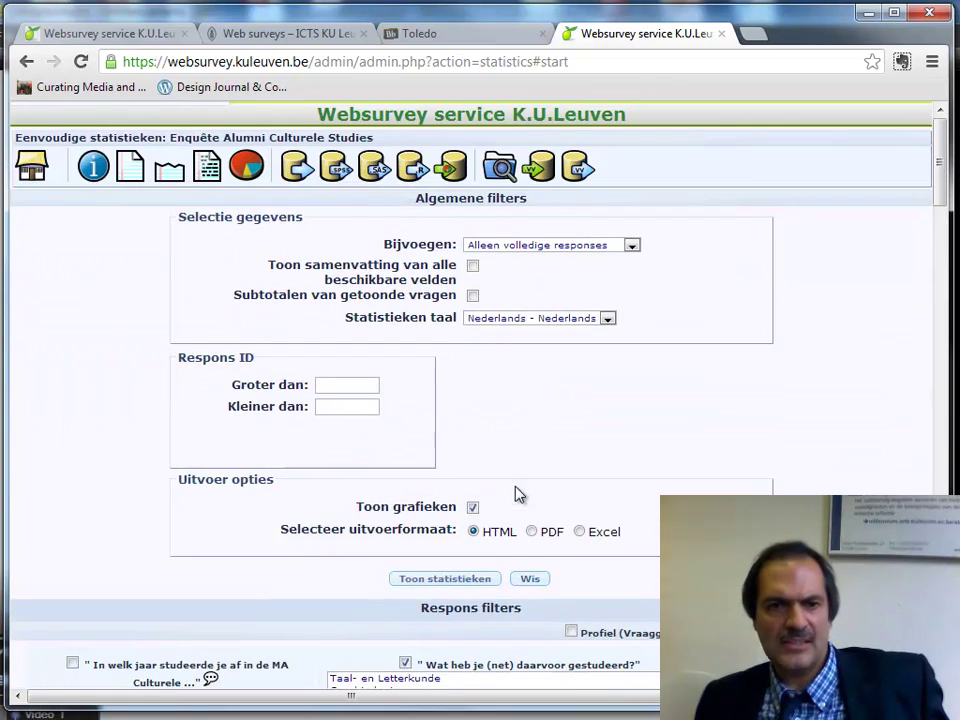
left_click(405, 662)
Include the summary of all available fields and the subtotals of displayed questions, and generate the statistics with charts
scroll(589, 510, "down", 1)
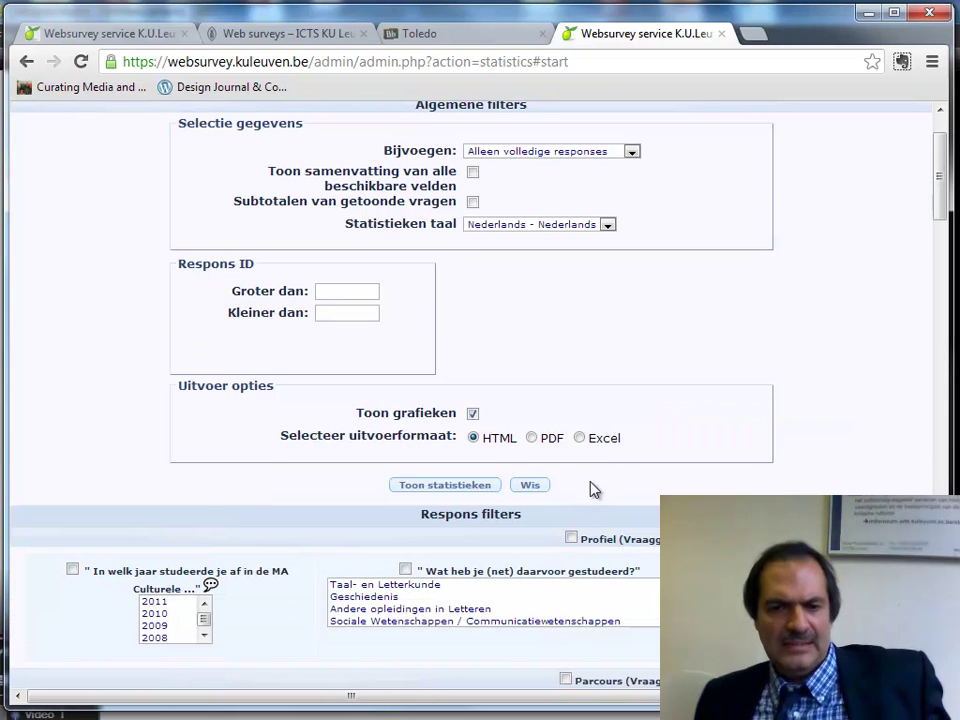
scroll(590, 489, "down", 1)
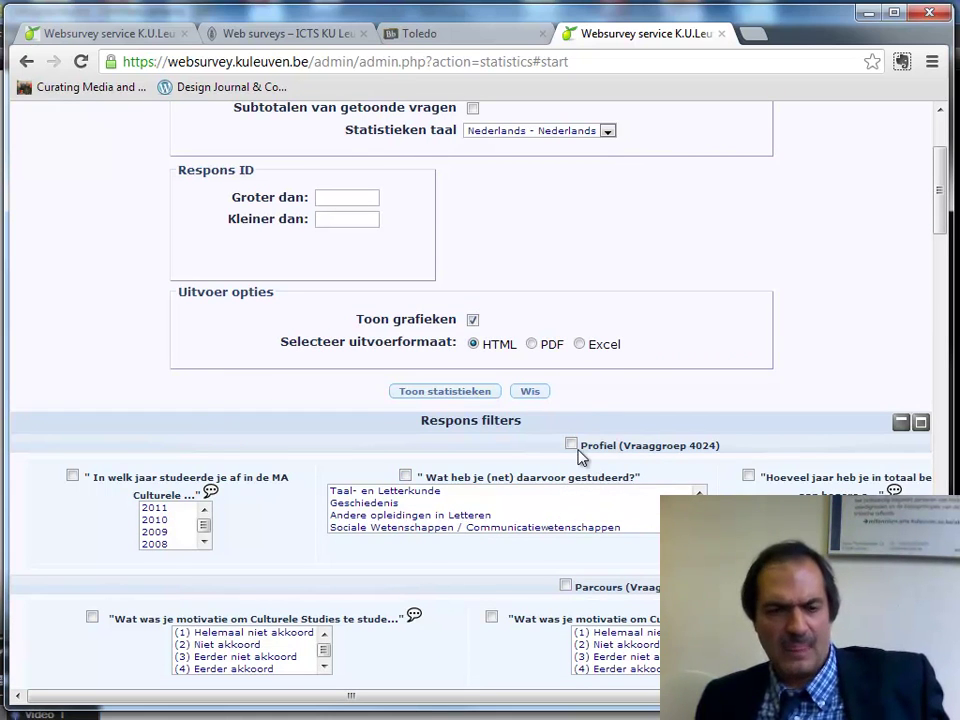
scroll(578, 456, "up", 2)
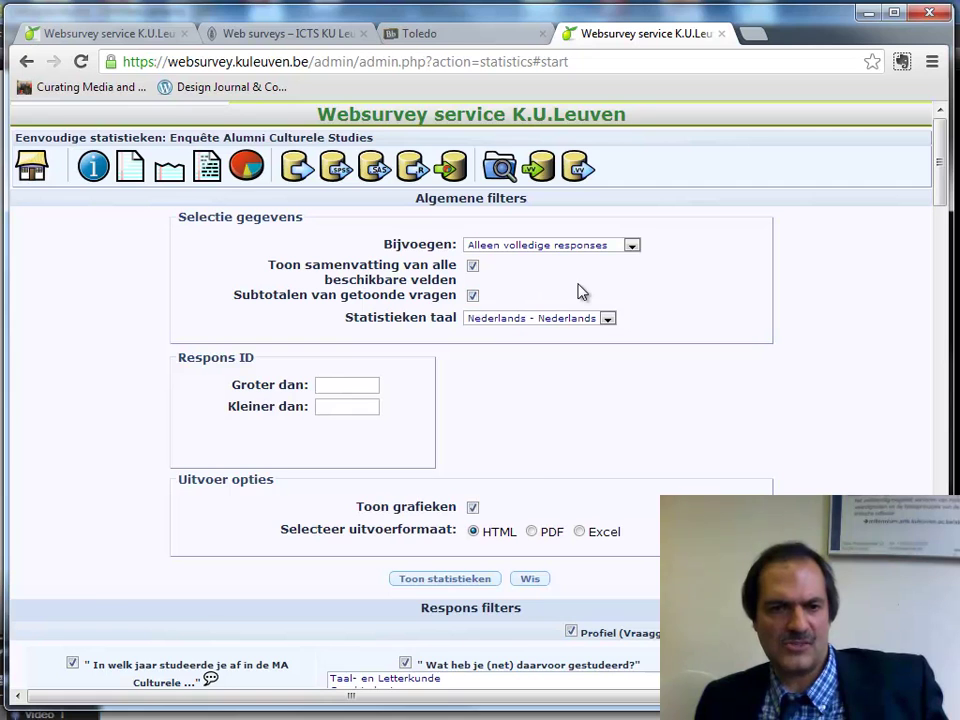
scroll(530, 375, "down", 1)
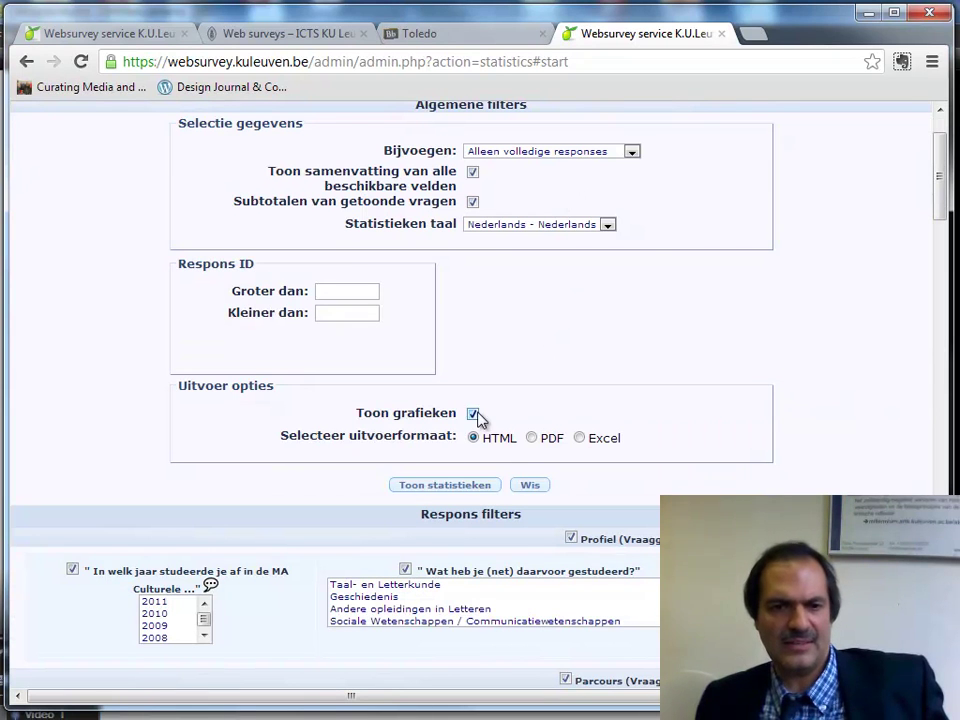
left_click(452, 486)
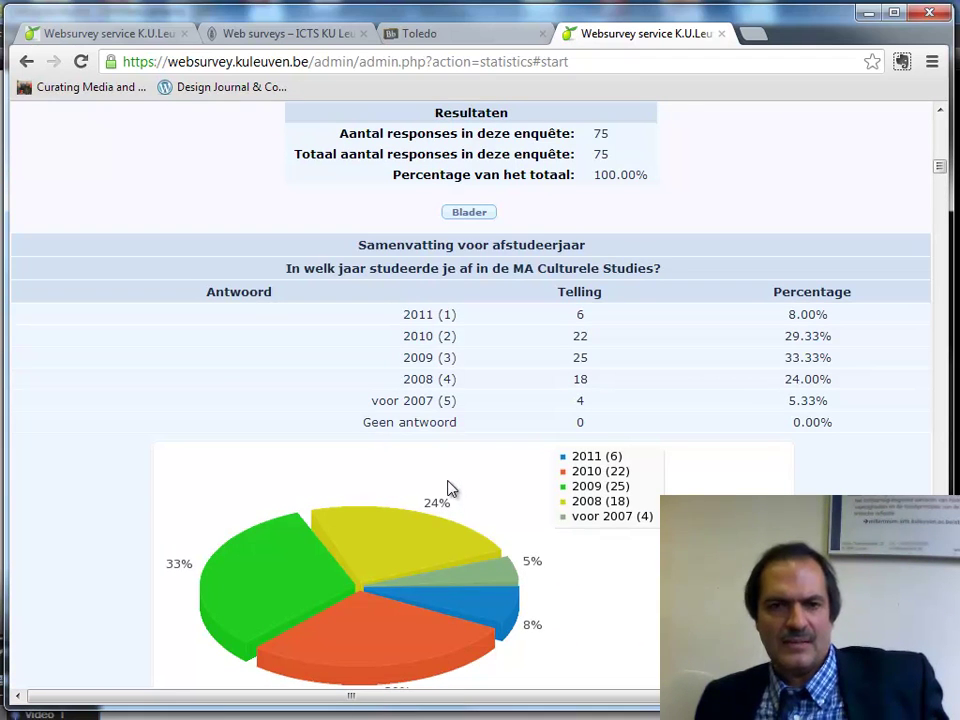
Examine the tables and charts of the full statistics, from afstudeerjaar through prestudies, studieduur, thesis and motivation to feit
scroll(452, 489, "up", 2)
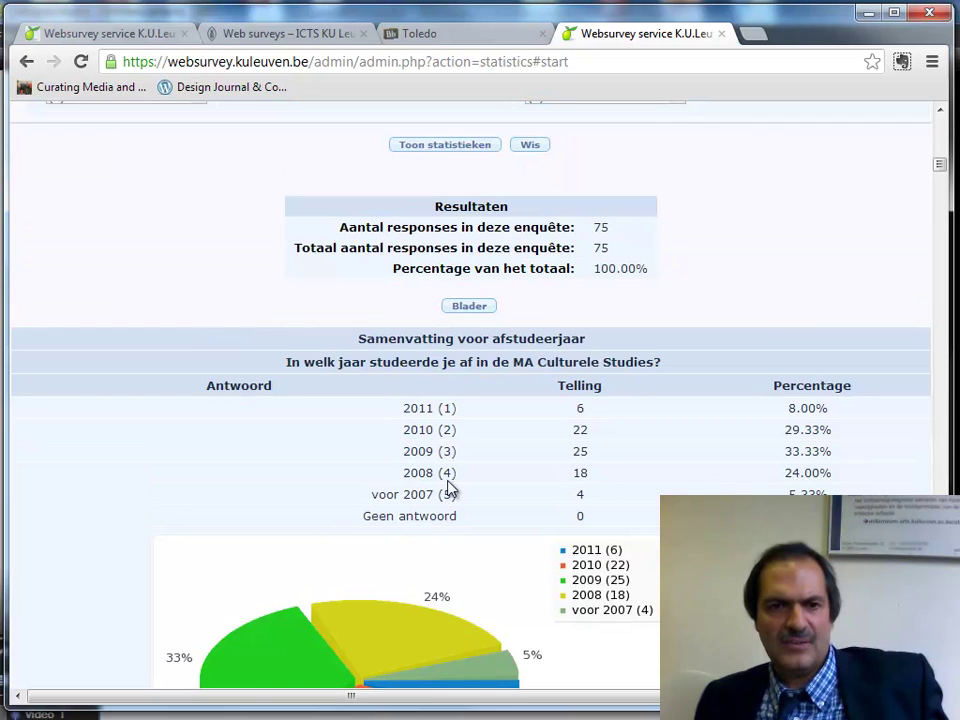
scroll(452, 489, "down", 2)
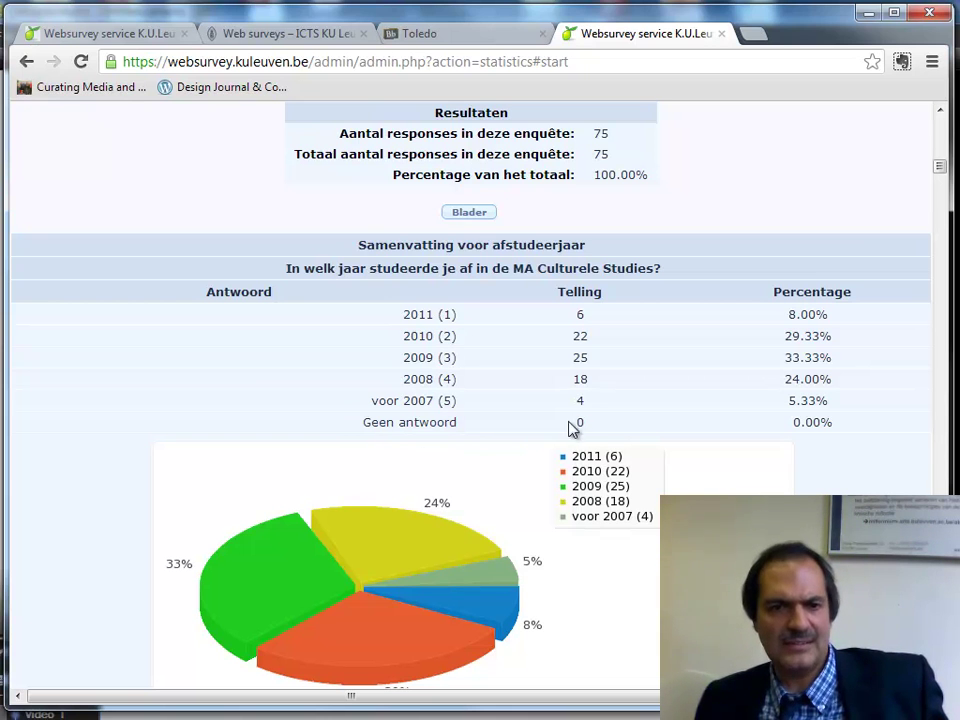
scroll(504, 450, "down", 1)
scroll(463, 498, "down", 6)
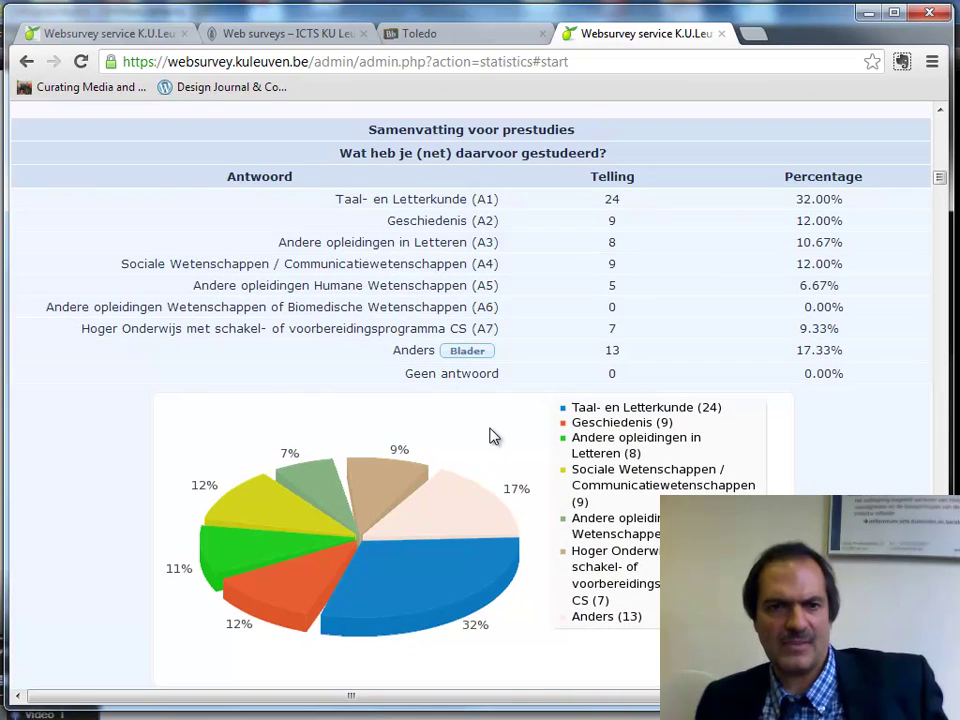
scroll(490, 437, "down", 5)
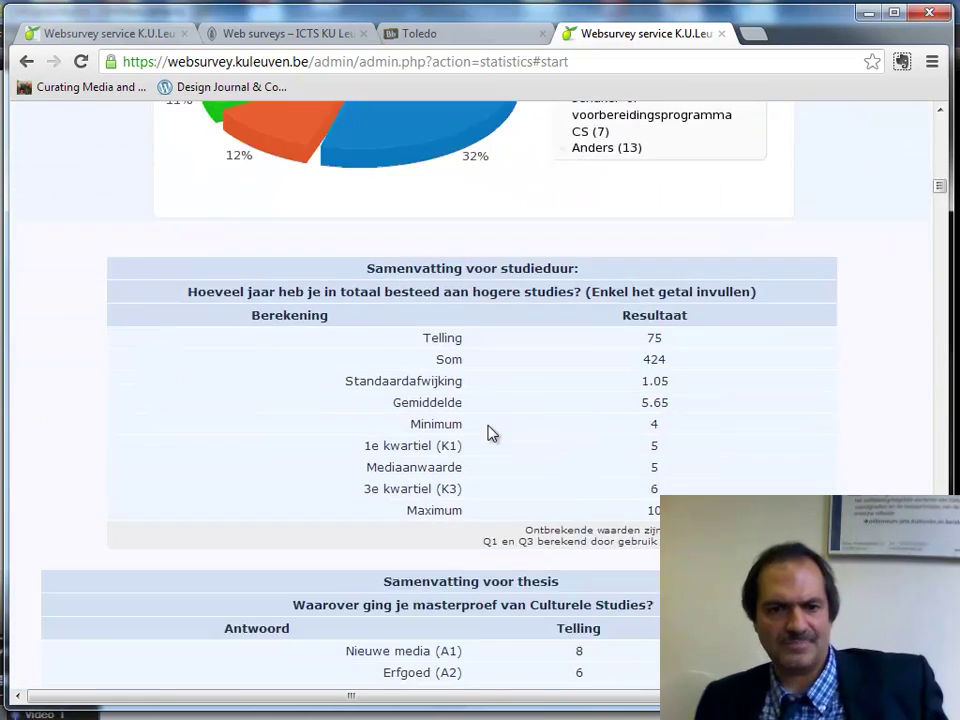
scroll(490, 433, "down", 2)
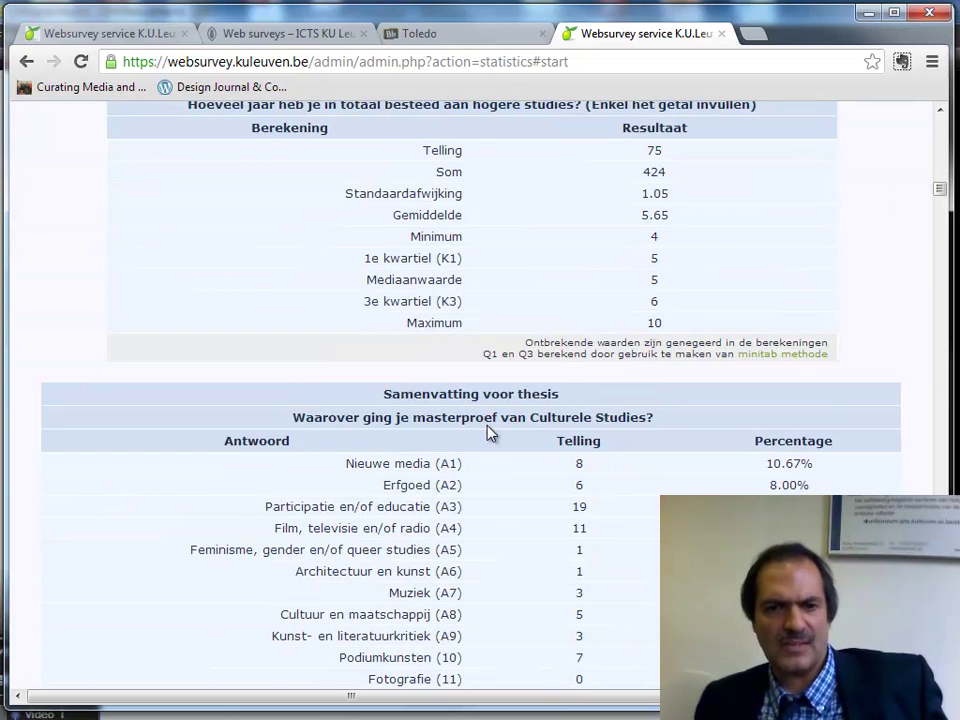
scroll(490, 432, "down", 2)
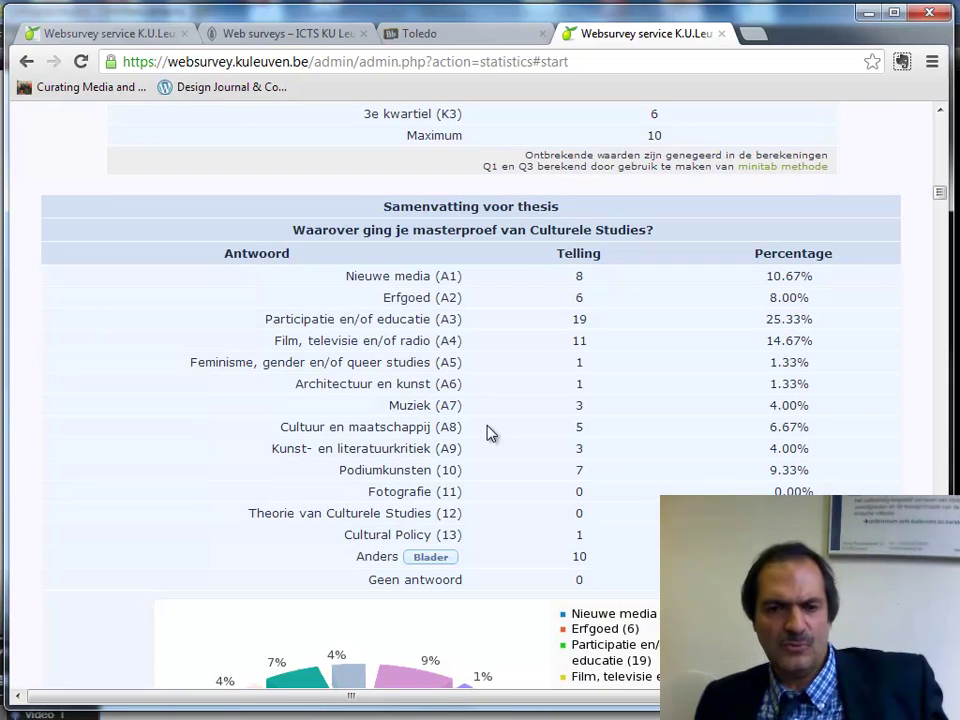
scroll(490, 432, "down", 3)
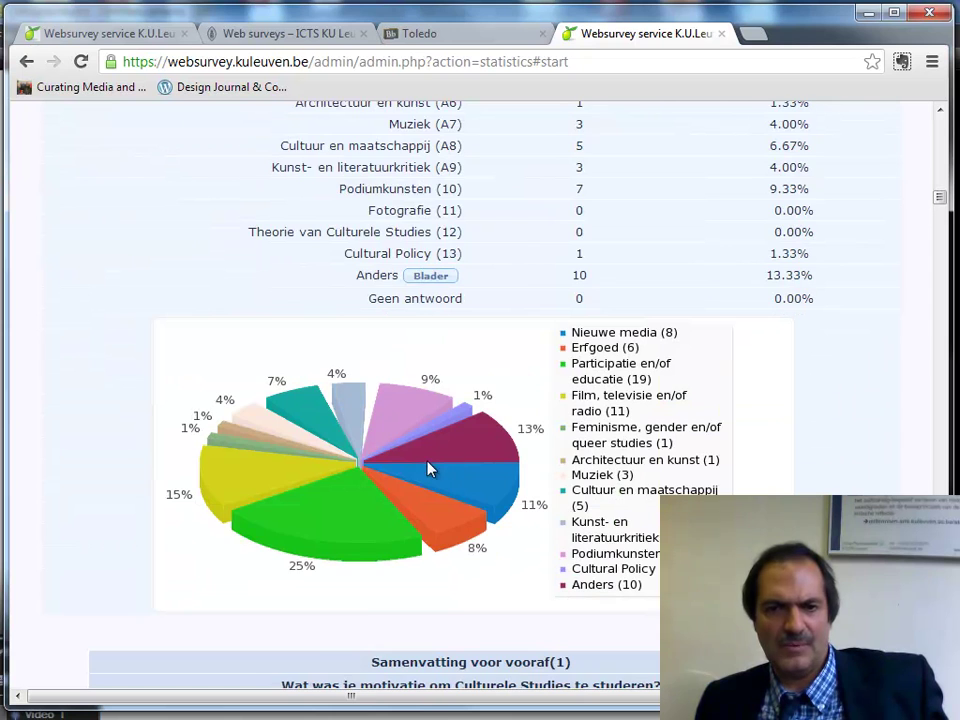
scroll(429, 467, "down", 4)
scroll(429, 462, "down", 5)
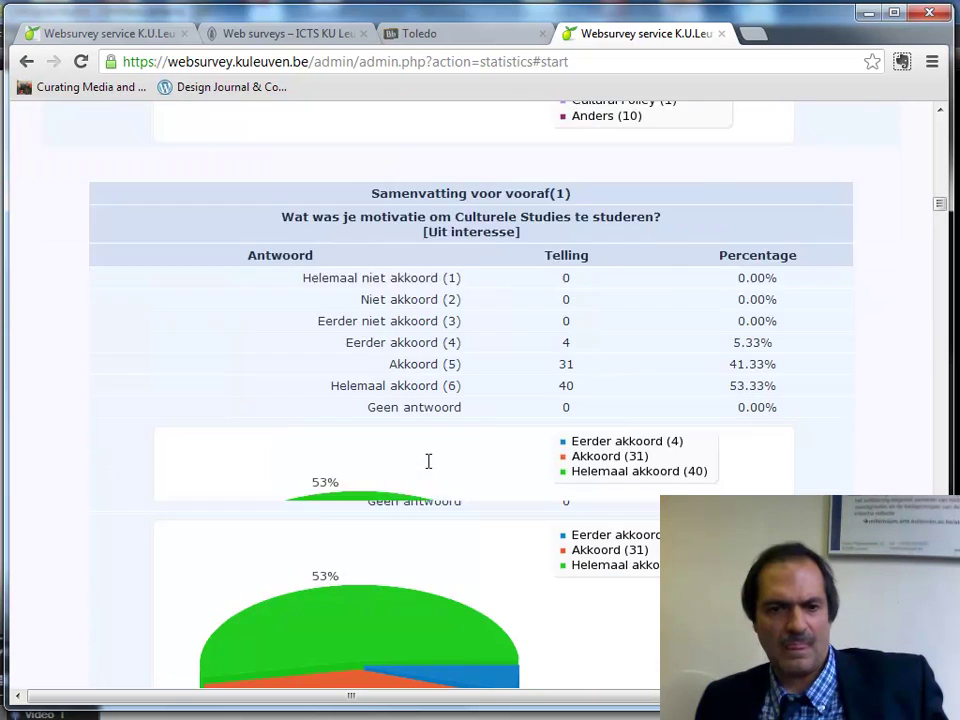
scroll(430, 468, "down", 13)
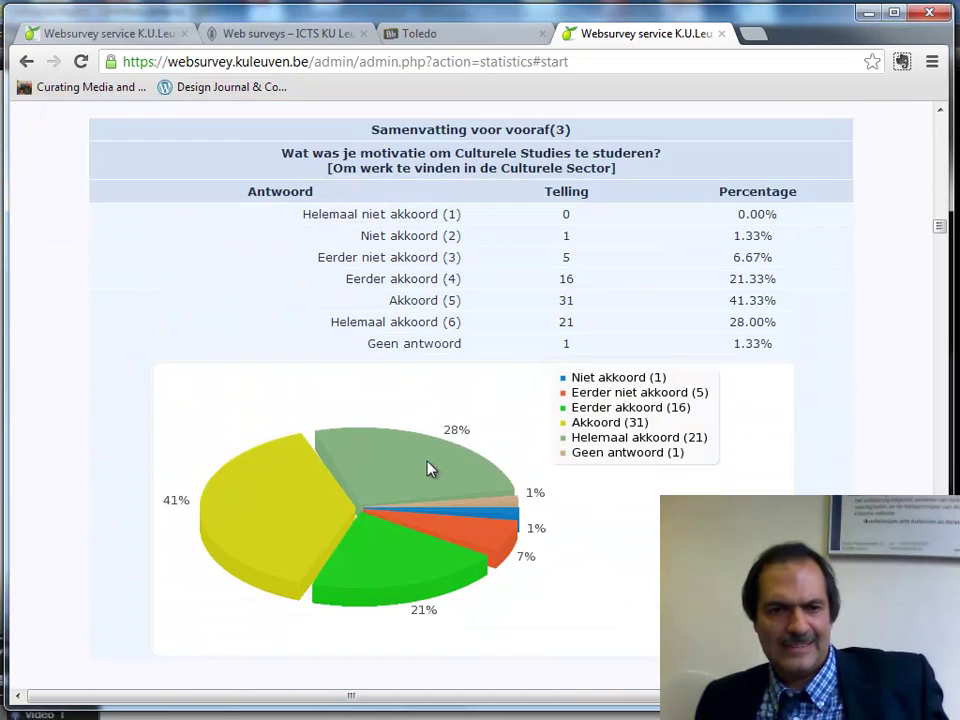
scroll(429, 467, "down", 8)
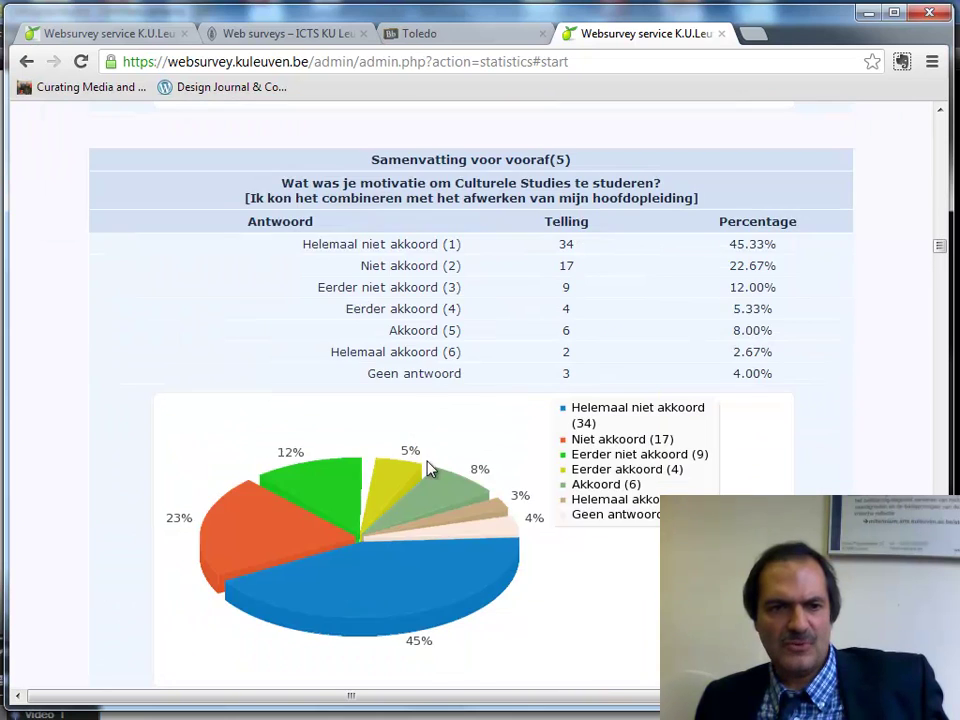
scroll(429, 462, "down", 6)
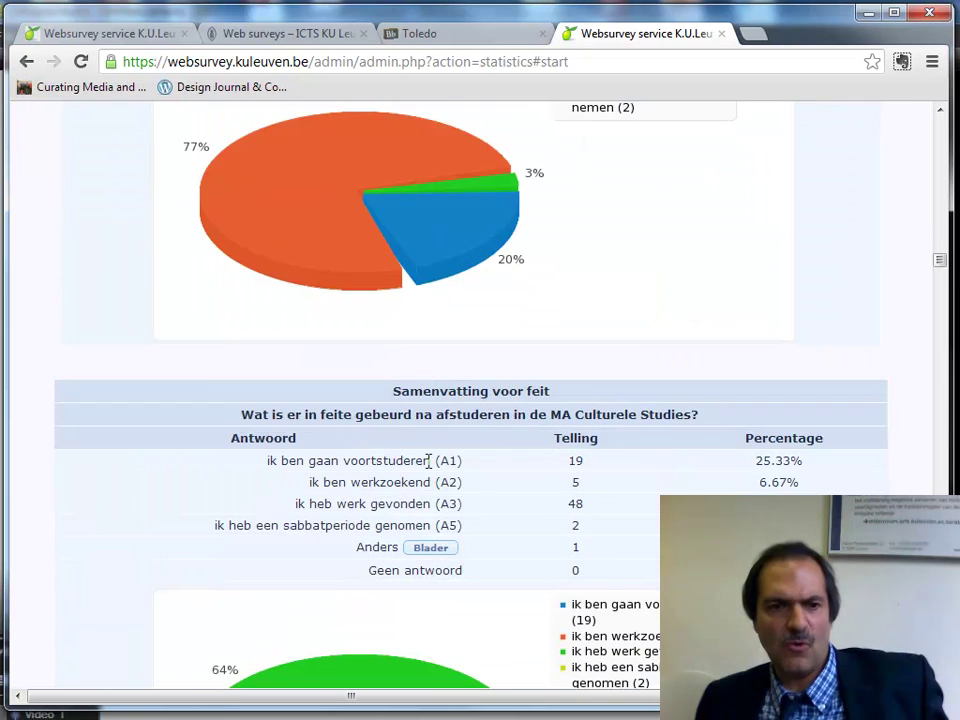
View the free-text "Anders" answers for the feit question, and examine the feit chart and the werken summary
scroll(429, 461, "down", 2)
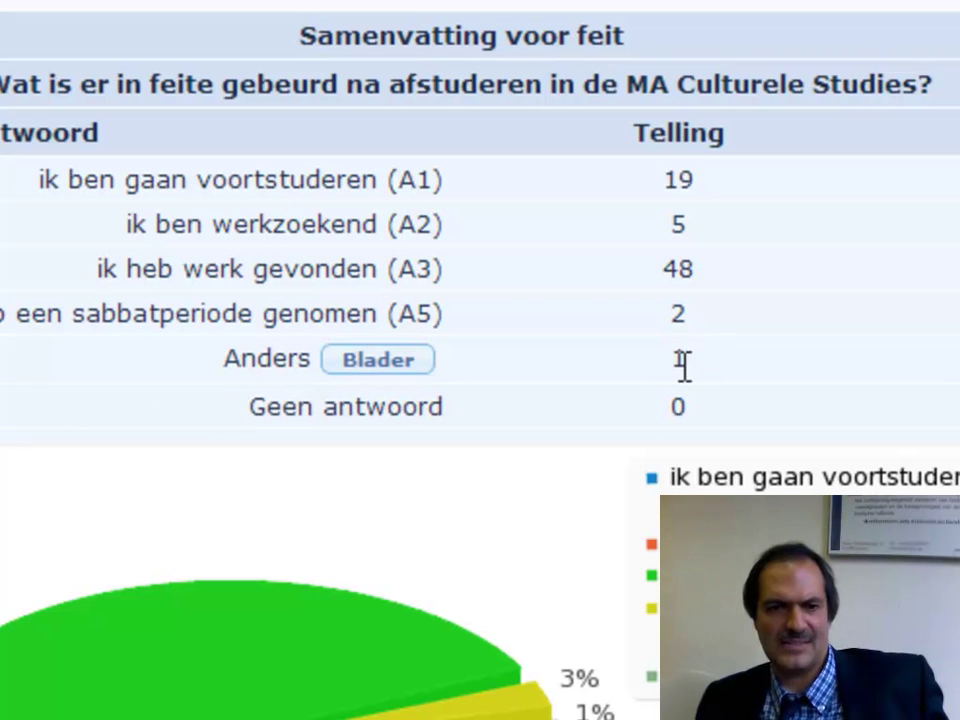
left_click(392, 373)
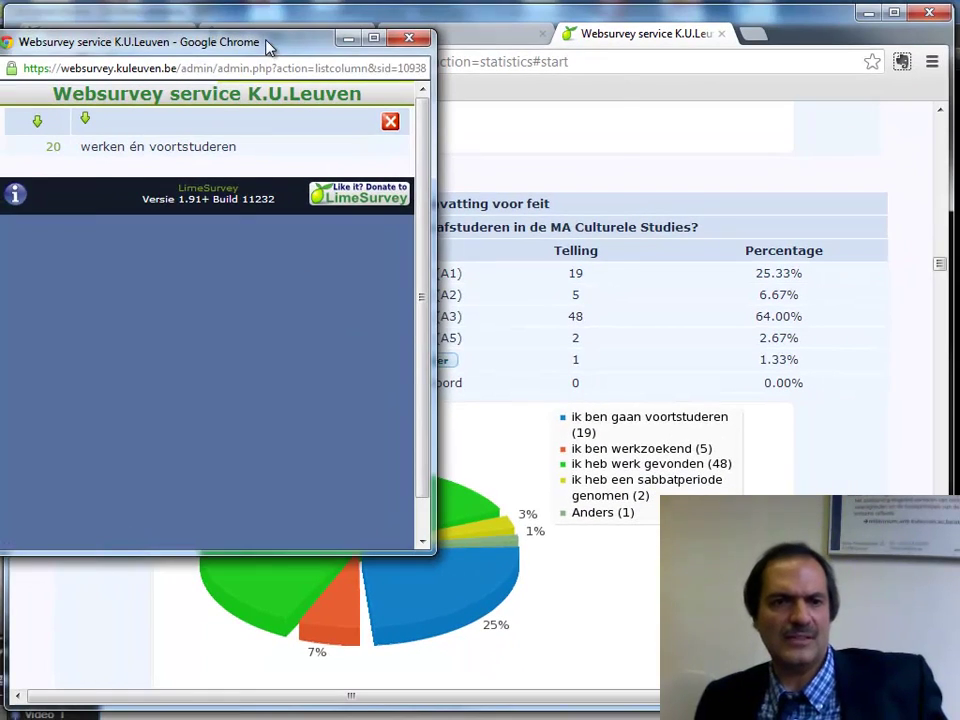
left_click_drag(268, 41, 444, 76)
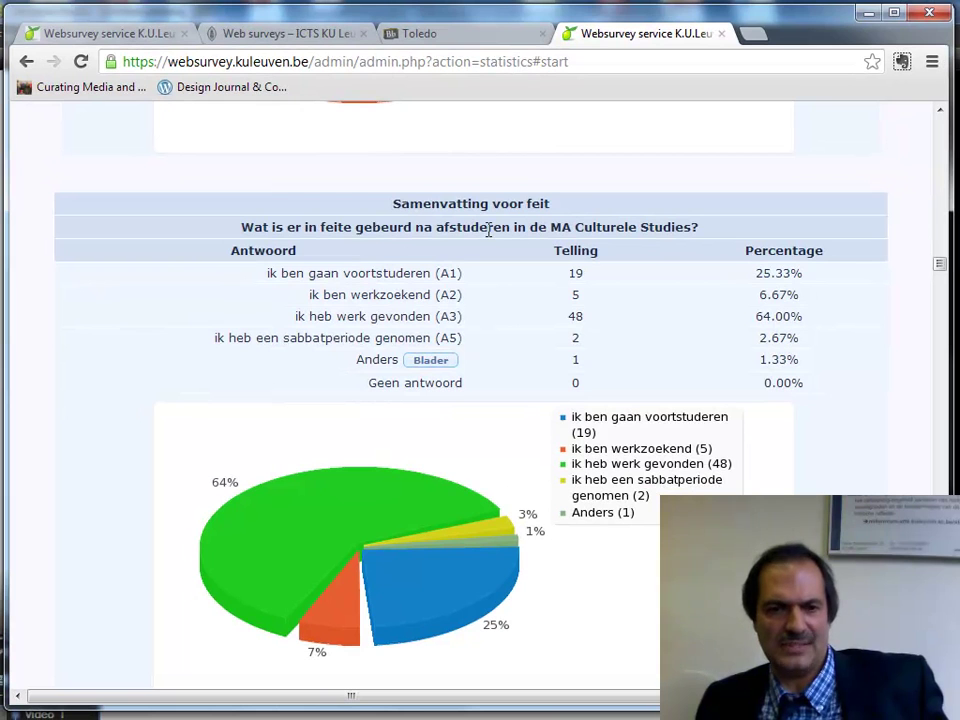
scroll(489, 232, "down", 3)
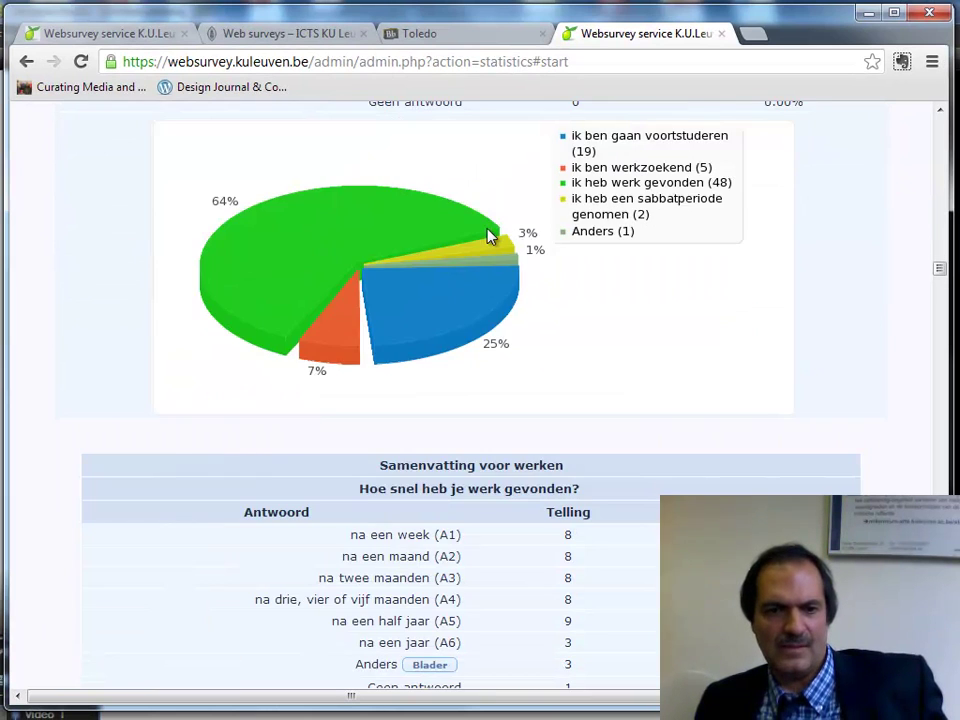
scroll(490, 236, "down", 2)
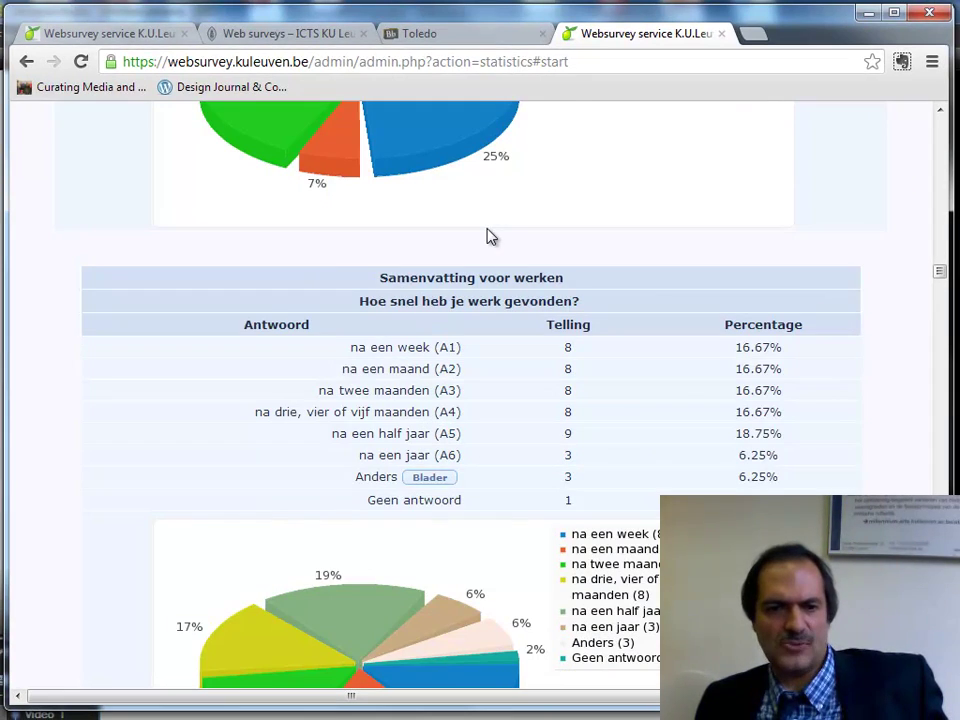
Filter the responses to "ik ben werkzoekend" for what happened after graduation, and regenerate the statistics with charts as HTML
scroll(489, 236, "up", 10)
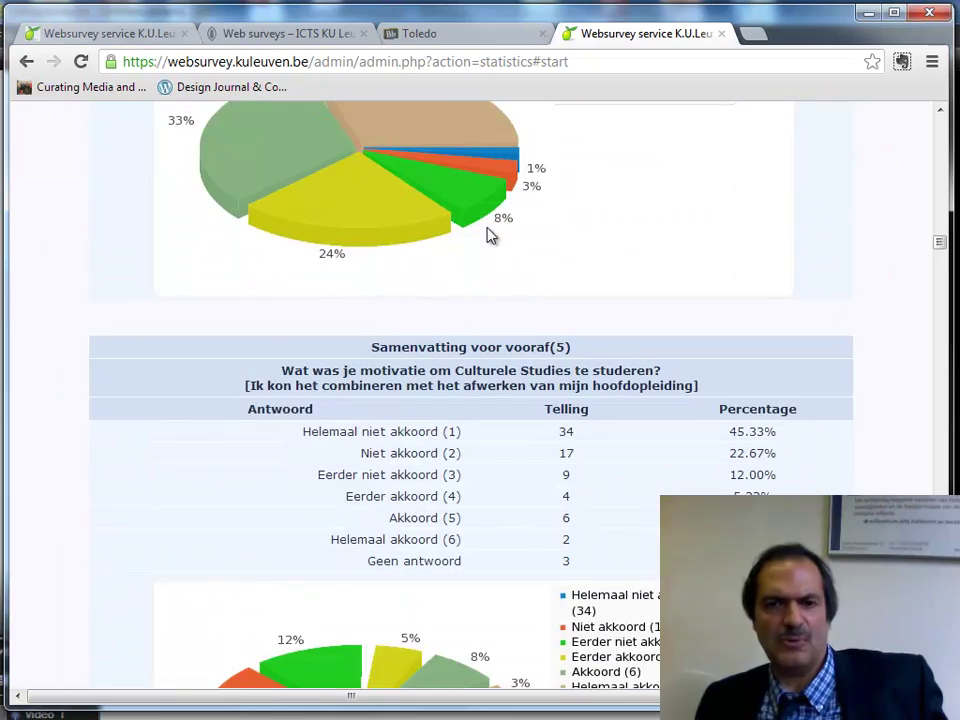
mouse_move(940, 244)
left_mouse_down()
mouse_move(952, 120)
mouse_move(952, 143)
left_mouse_up()
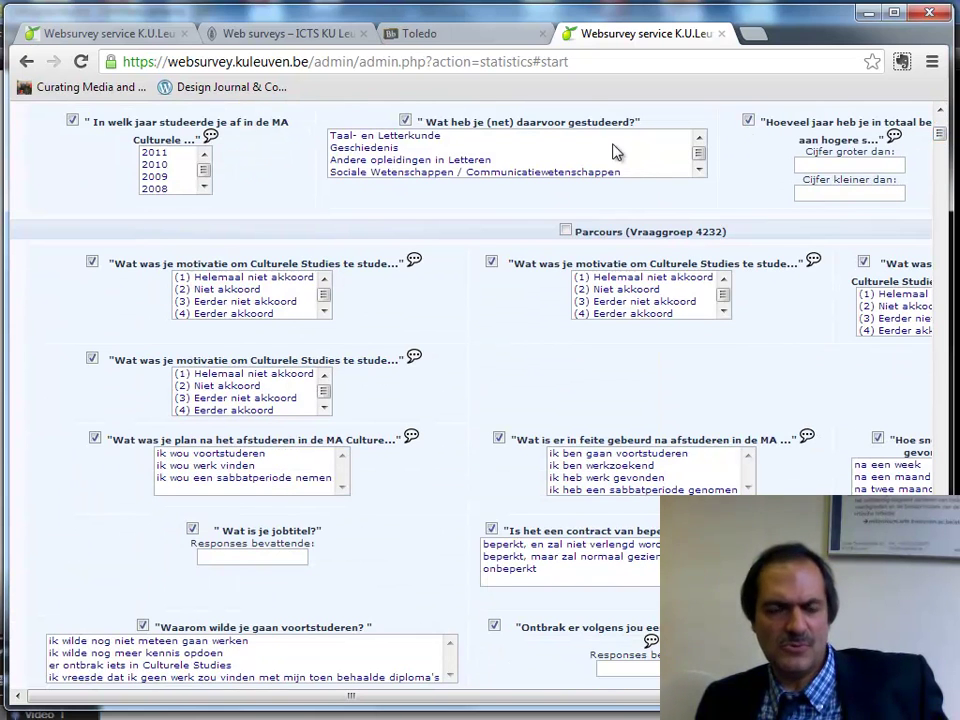
scroll(620, 200, "up", 2)
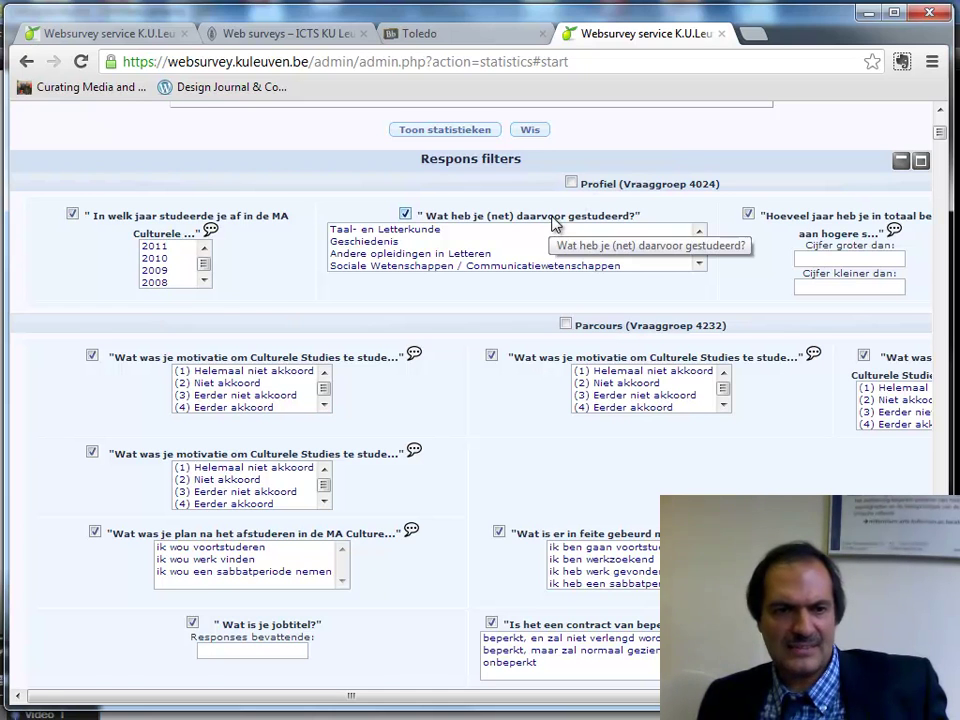
scroll(553, 222, "down", 2)
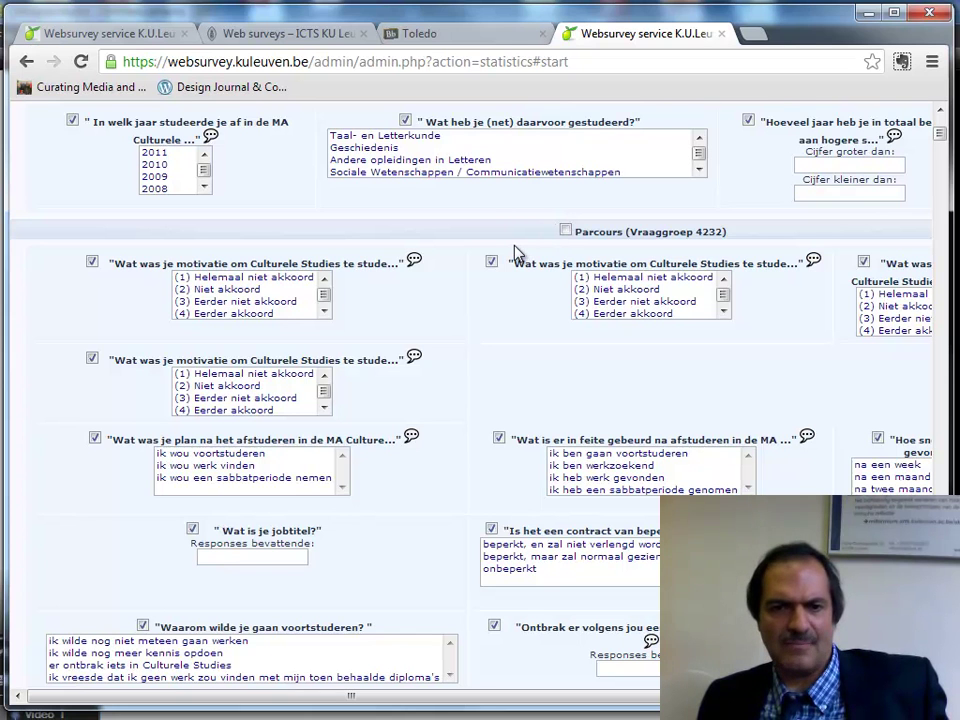
left_click(615, 465)
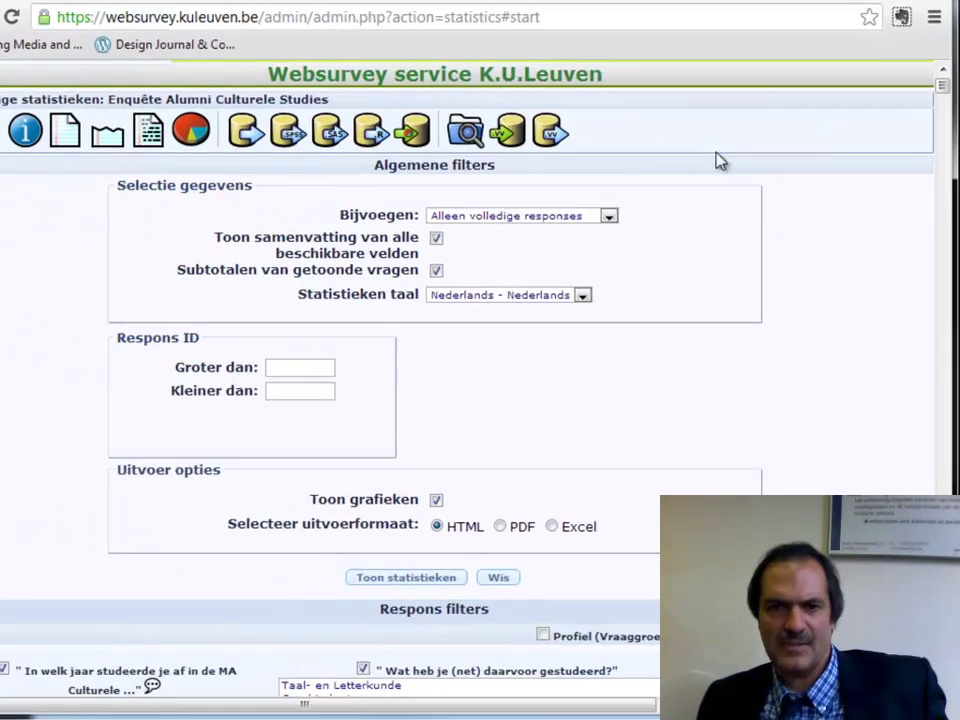
scroll(497, 406, "down", 1)
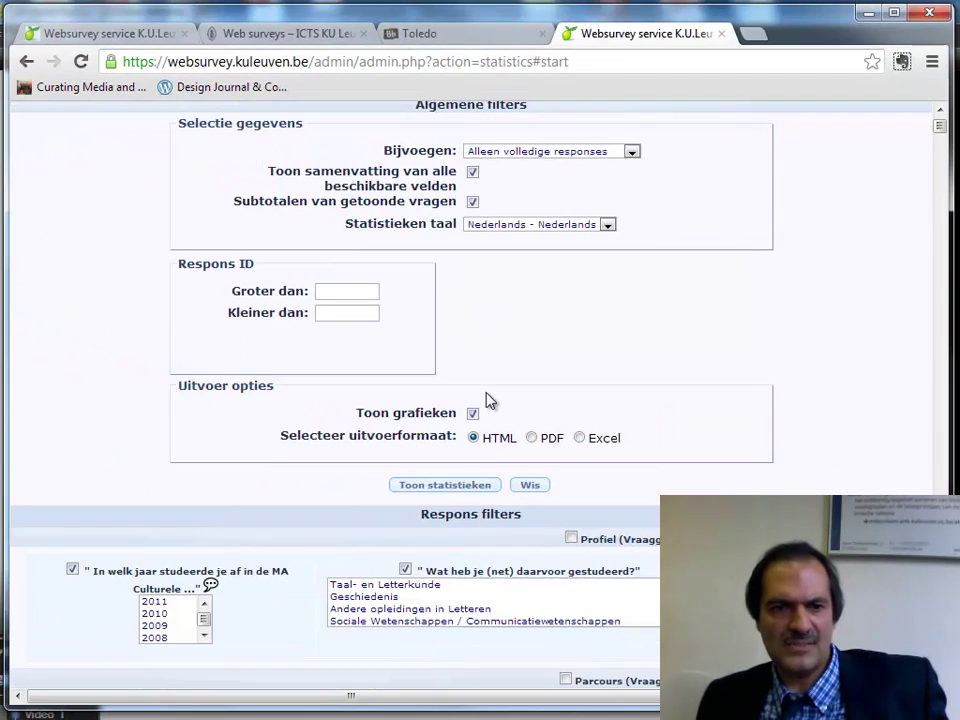
left_click(449, 485)
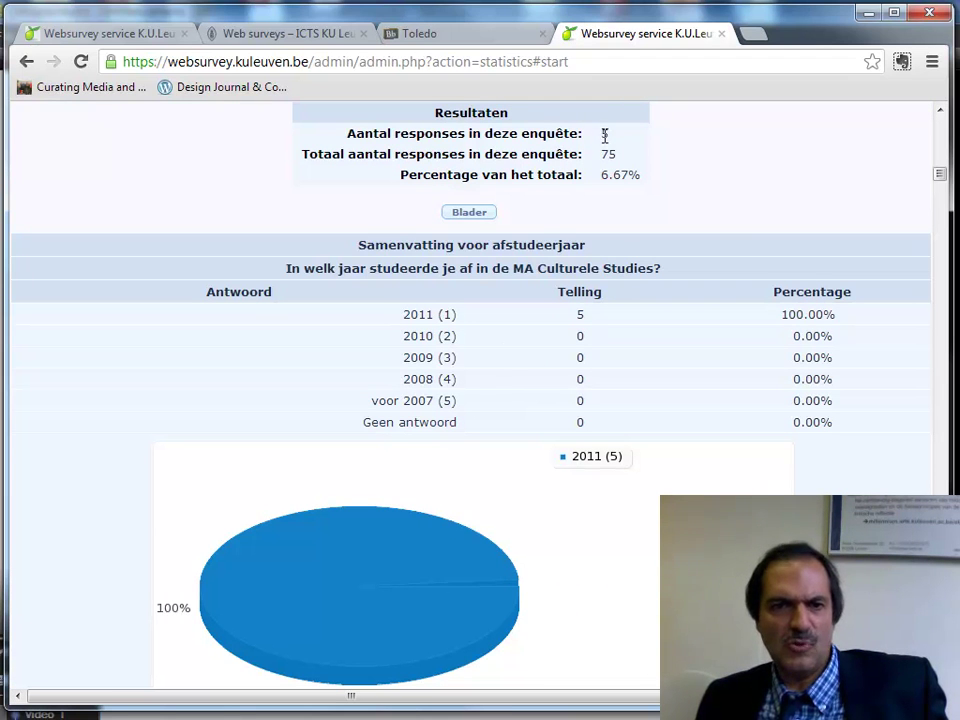
Examine the filtered statistics for job-seeking alumni, from afstudeerjaar and prestudies through thesis to the motivation questions
scroll(540, 253, "down", 10)
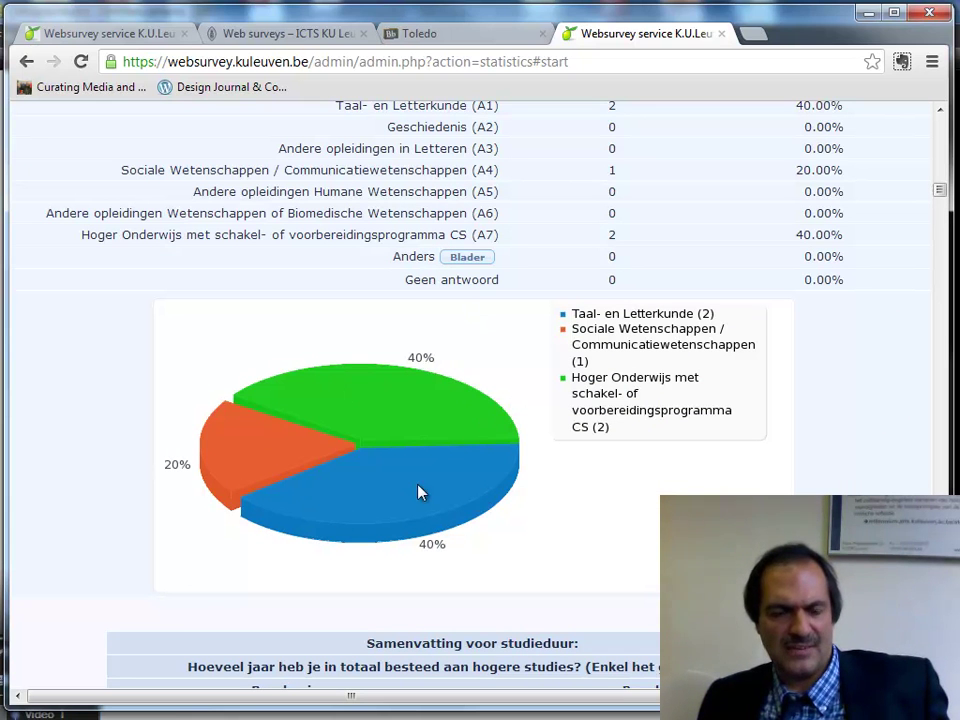
scroll(420, 492, "down", 5)
scroll(452, 343, "down", 3)
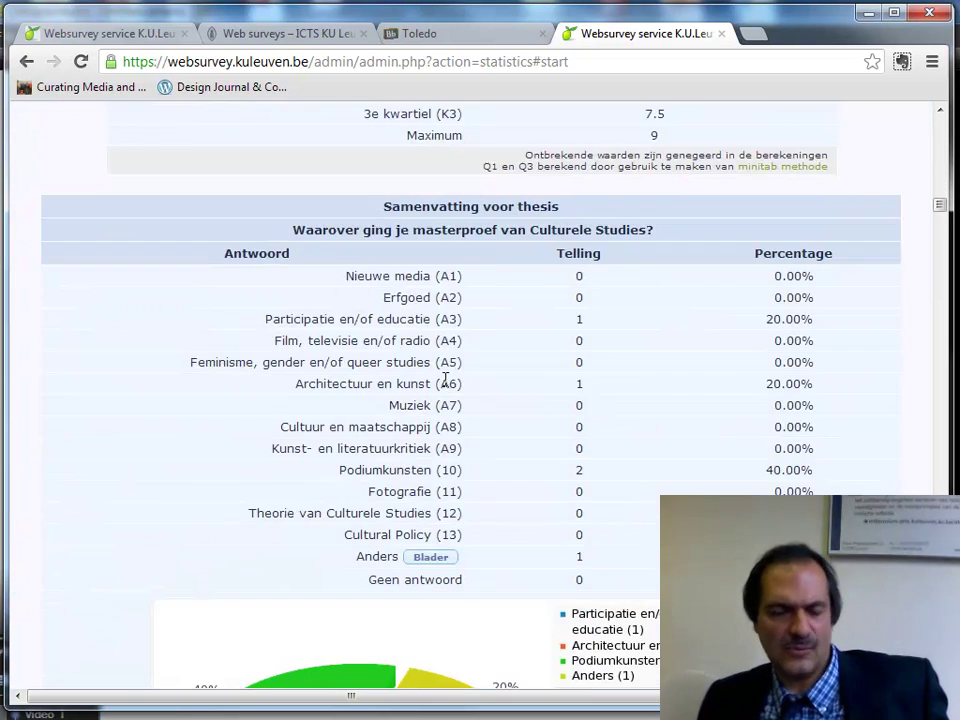
scroll(448, 380, "down", 7)
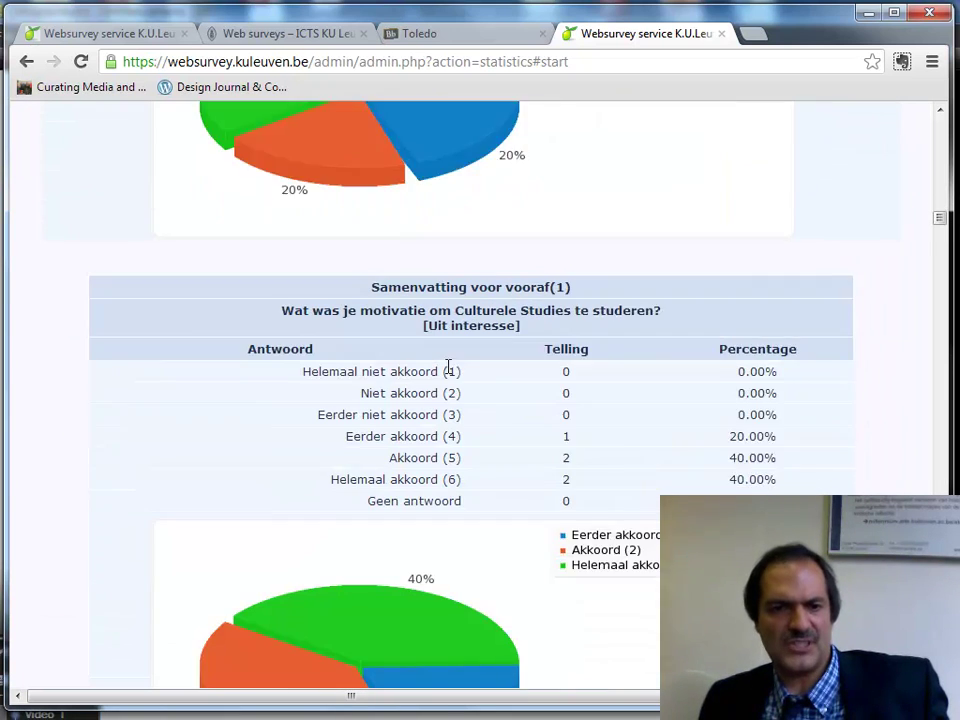
scroll(448, 366, "down", 3)
scroll(447, 360, "down", 3)
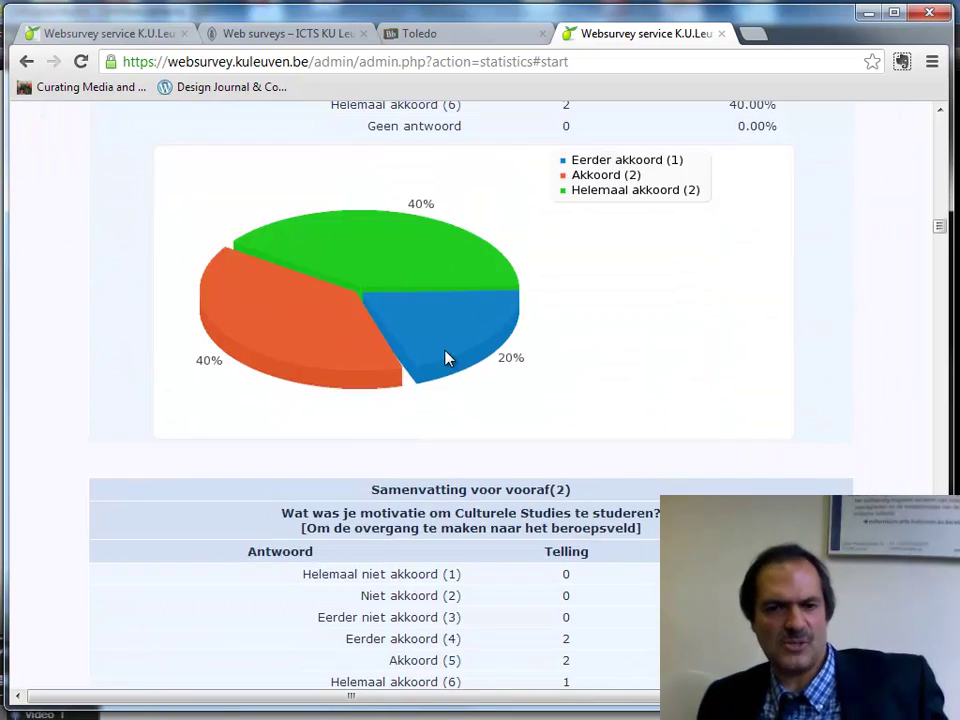
scroll(447, 360, "down", 4)
Return to the response filters and change the answer for what happened after graduation to "ik heb werk gevonden"
scroll(448, 343, "up", 20)
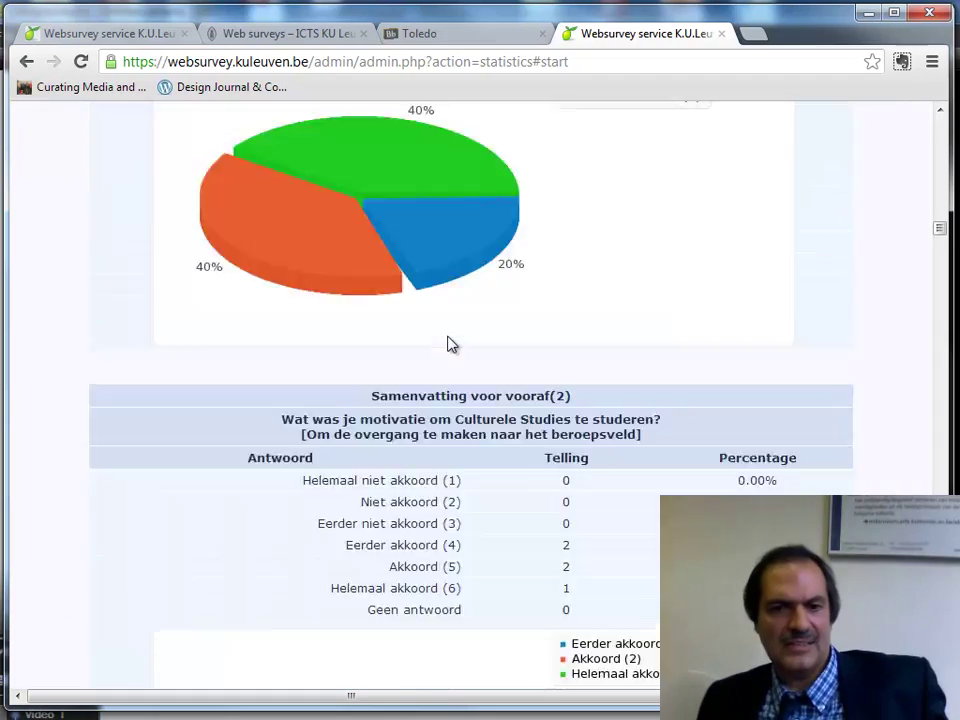
scroll(448, 343, "up", 20)
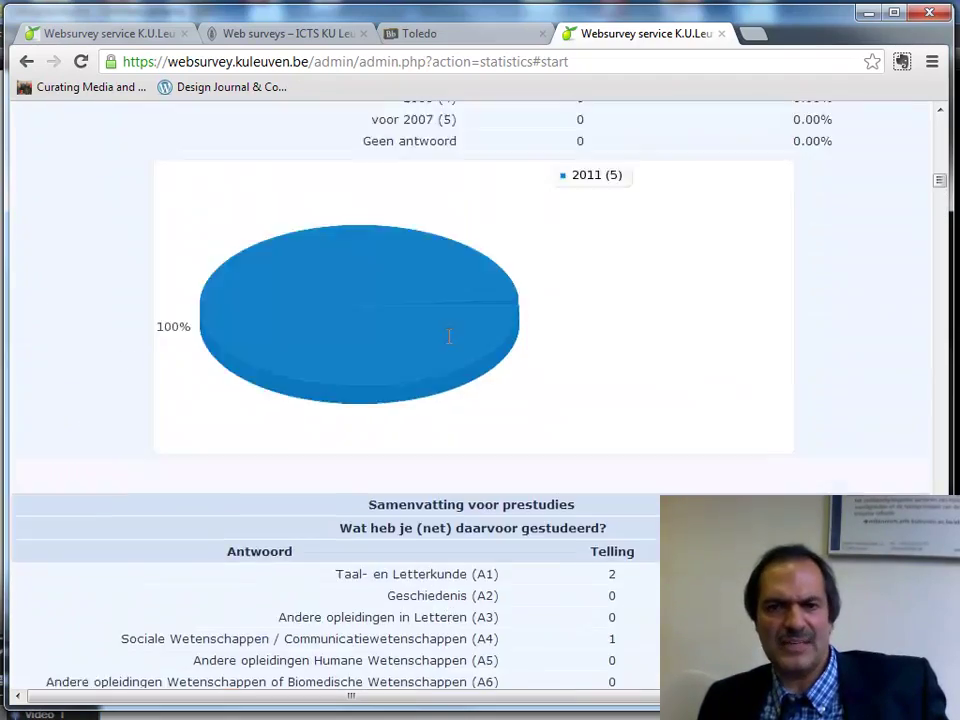
scroll(448, 343, "up", 6)
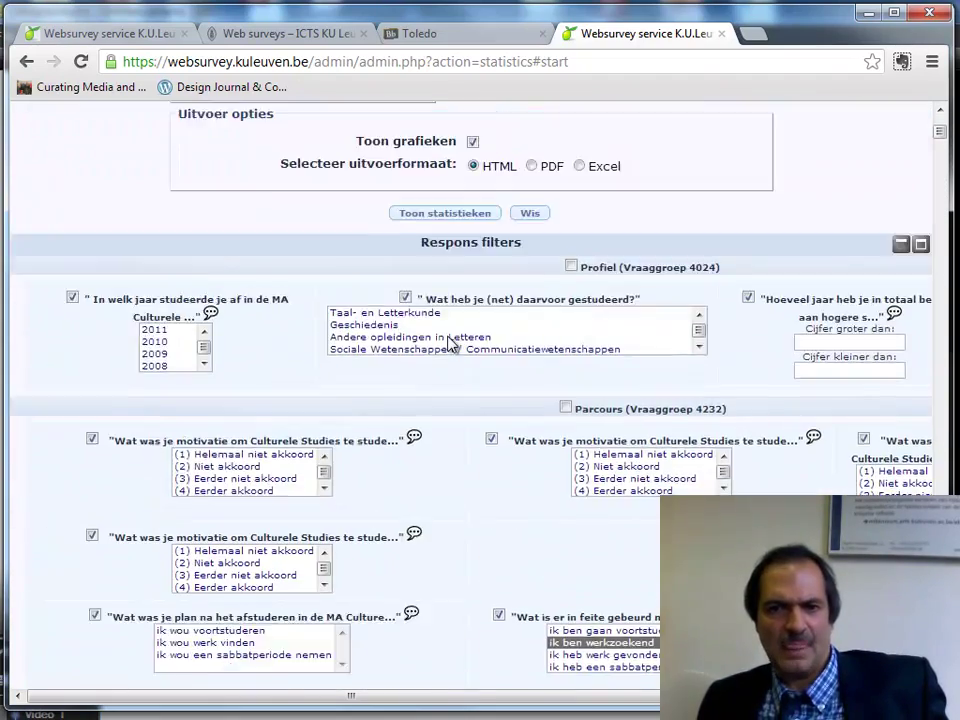
scroll(448, 343, "down", 4)
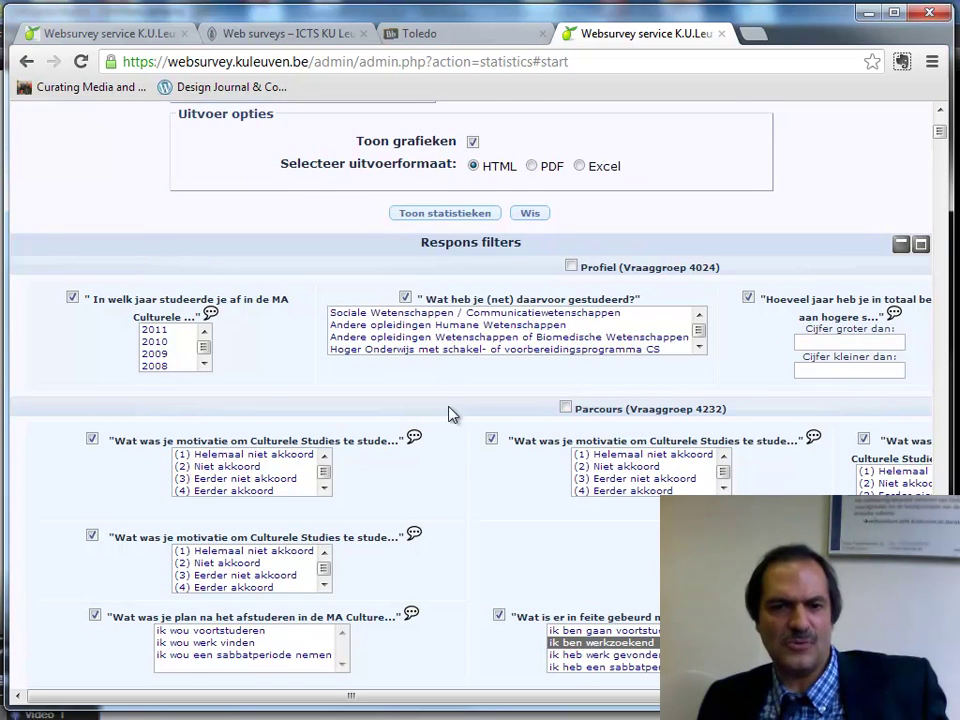
scroll(450, 413, "down", 5)
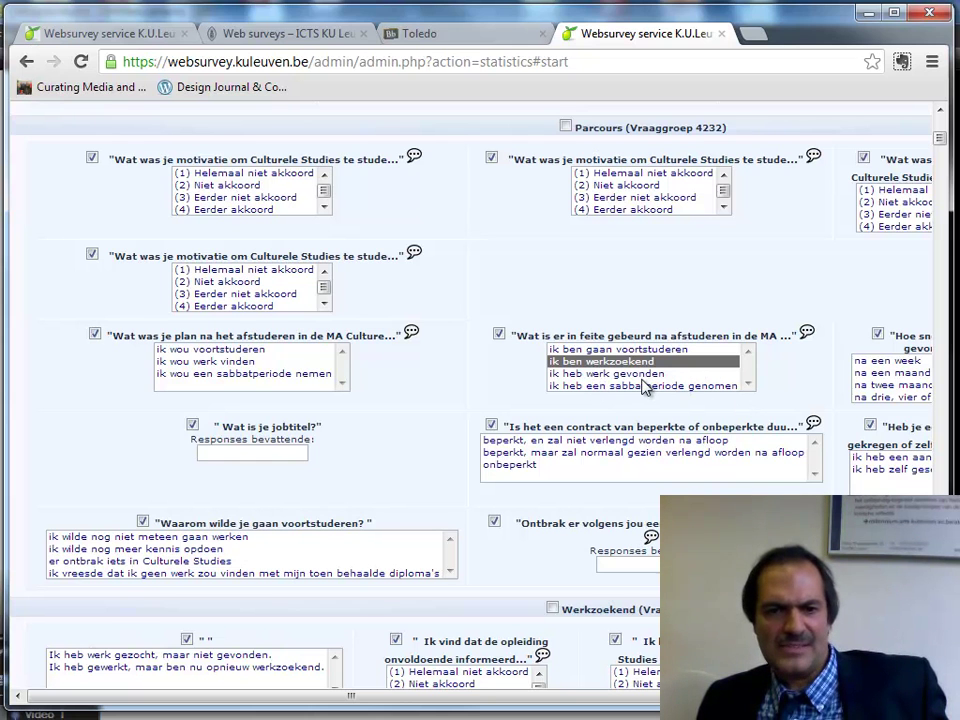
left_click(648, 374)
Filter the prior-studies question "Wat heb je (net) daarvoor gestudeerd?" on "Taal- en Letterkunde" and regenerate the statistics
scroll(939, 133, "up", 6)
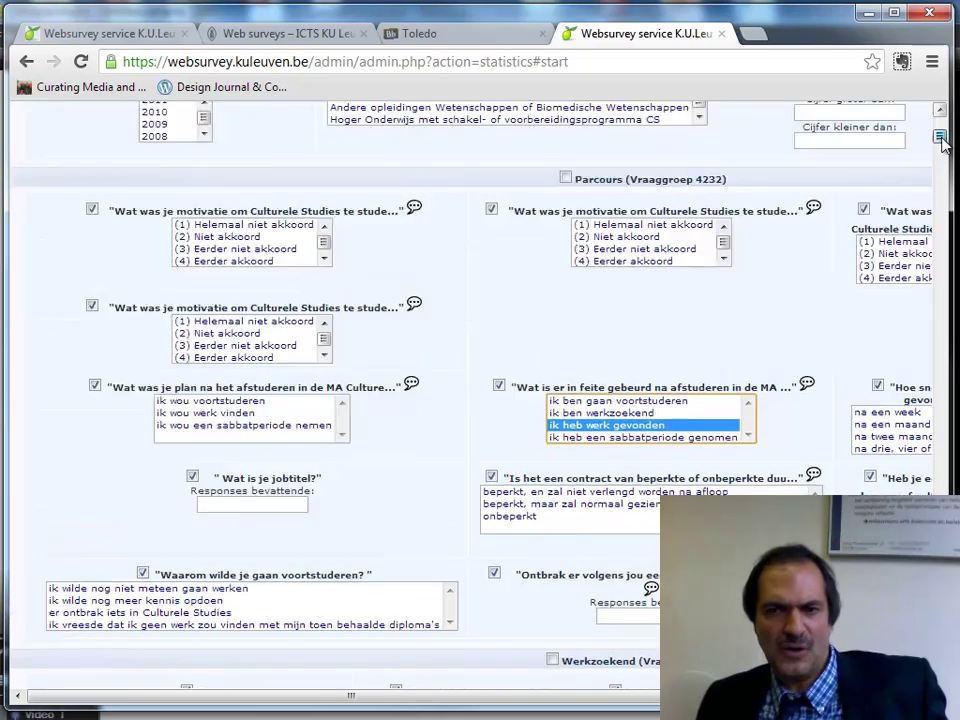
scroll(945, 130, "down", 2)
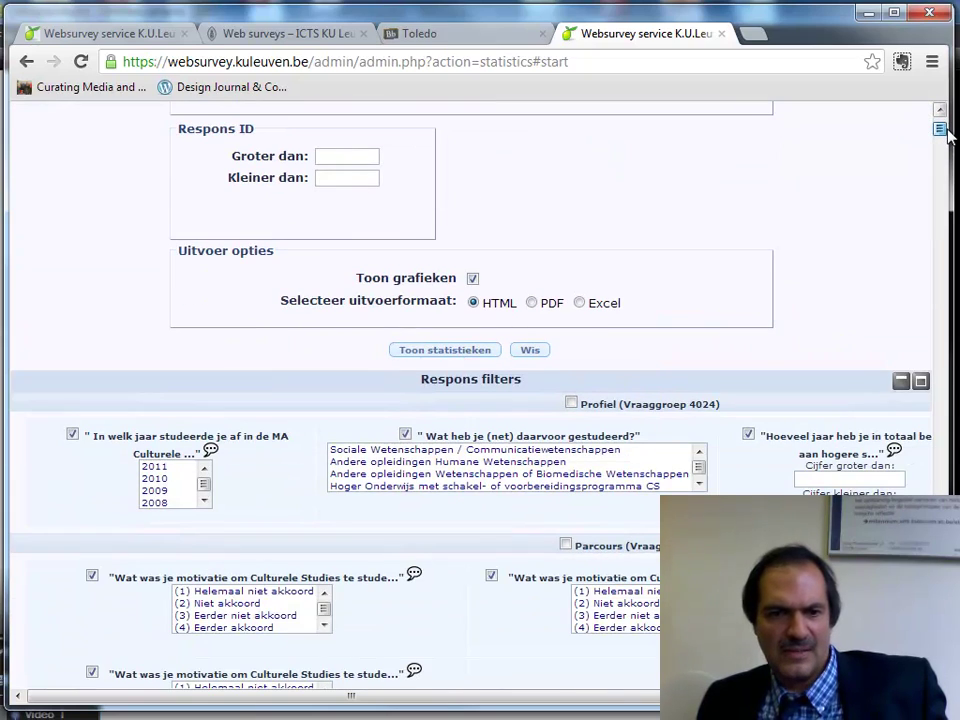
left_click(697, 468)
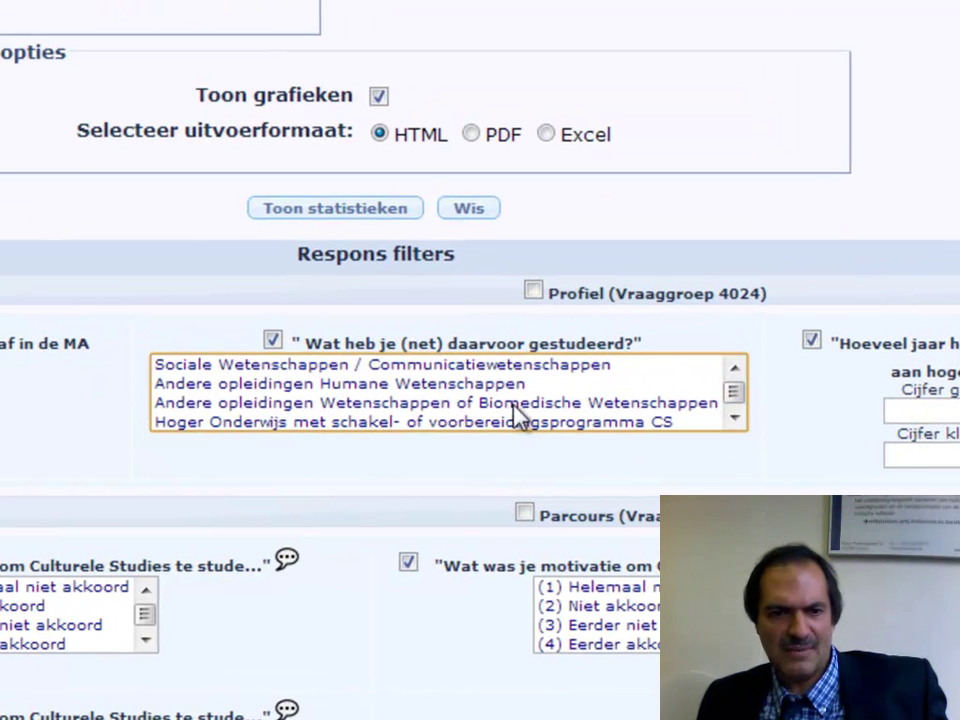
scroll(478, 397, "up", 1)
left_click(291, 369)
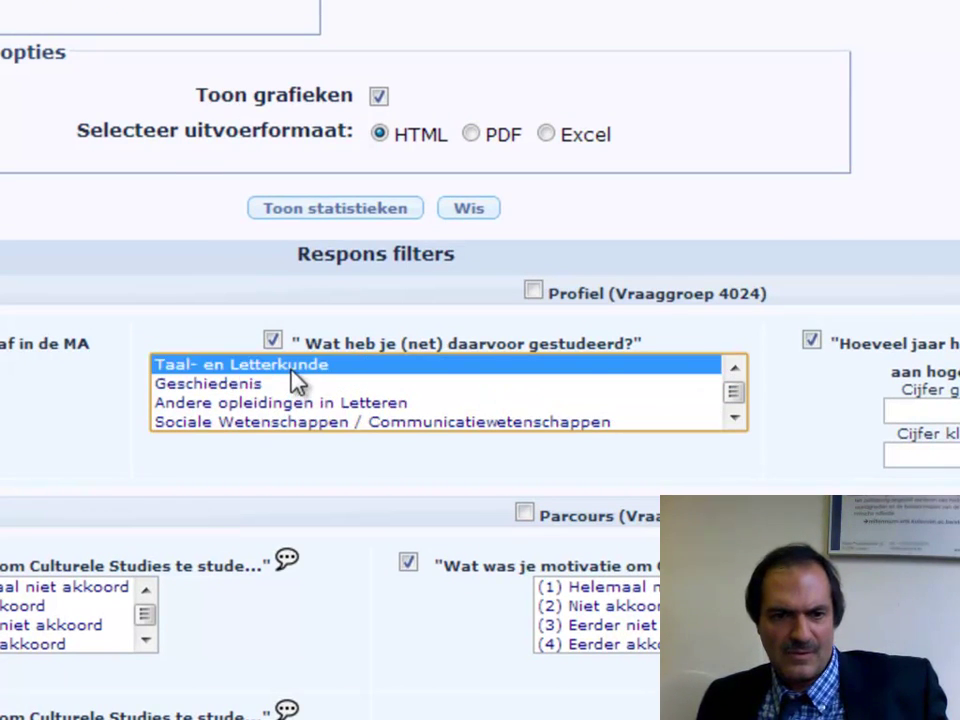
left_click(358, 218)
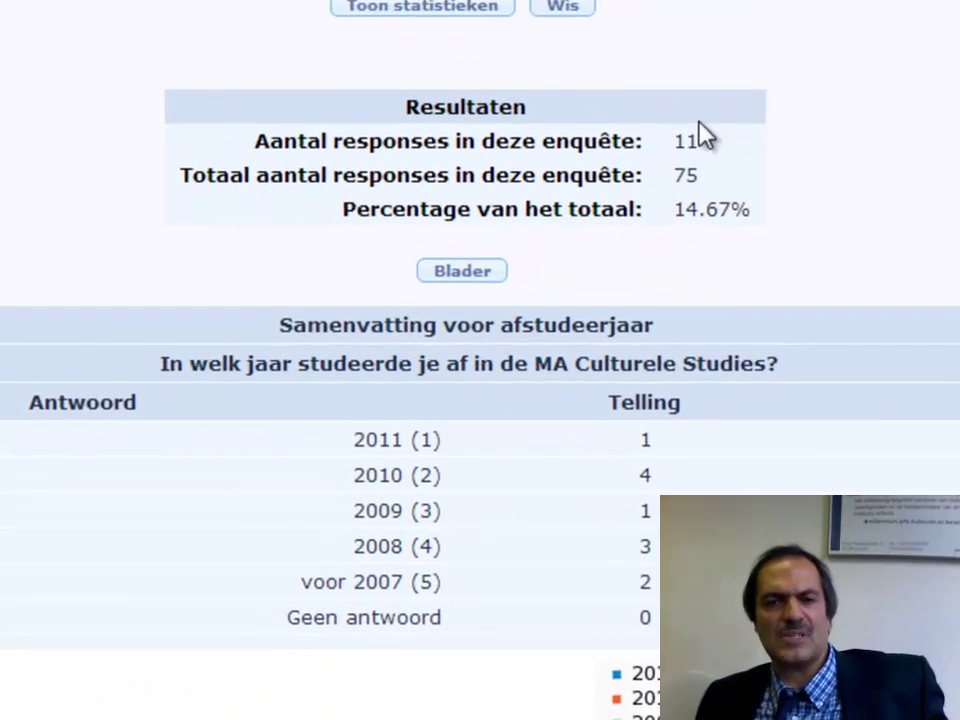
Examine the afstudeerjaar and prestudies results for Taal- en Letterkunde graduates who found work
scroll(707, 187, "down", 6)
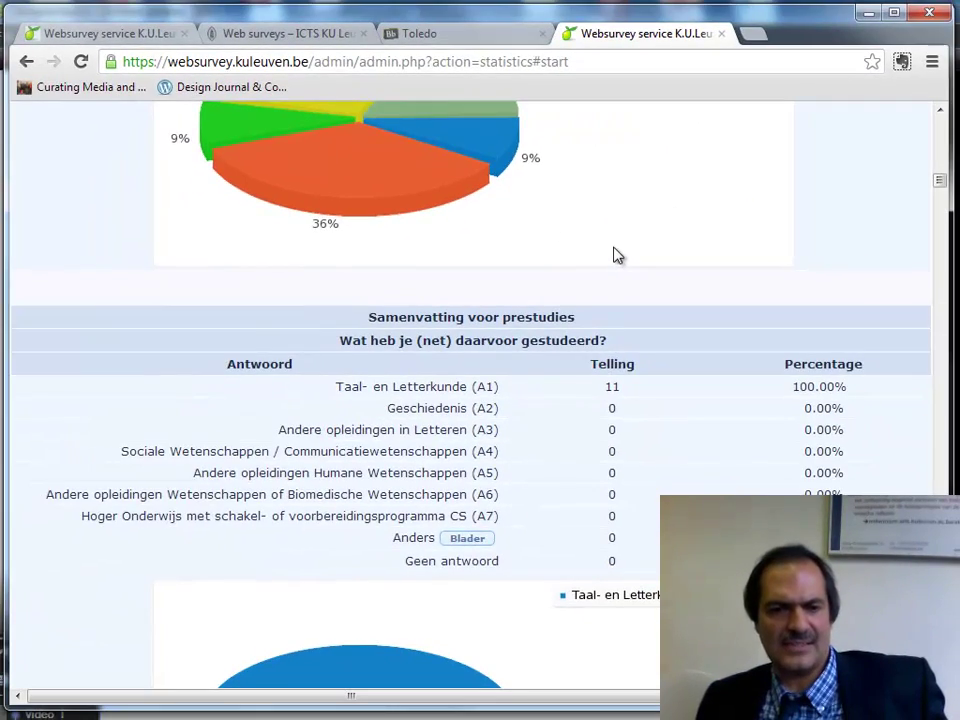
scroll(615, 253, "down", 1)
scroll(575, 300, "down", 6)
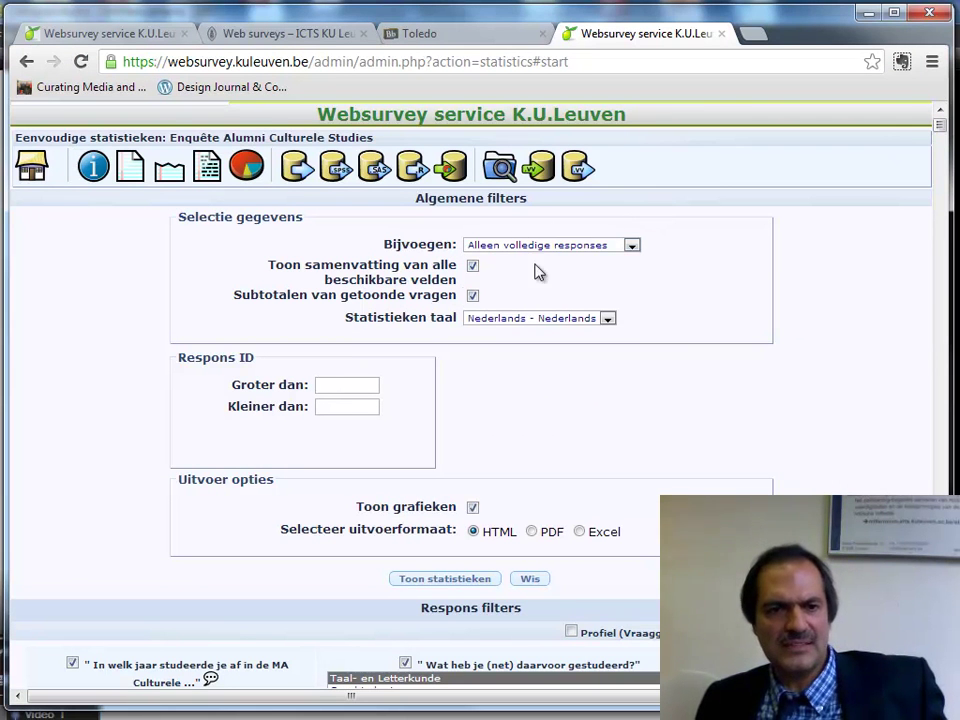
Open the results export for the survey and examine the completion status, column selection, question, answer and file format options
left_click(296, 172)
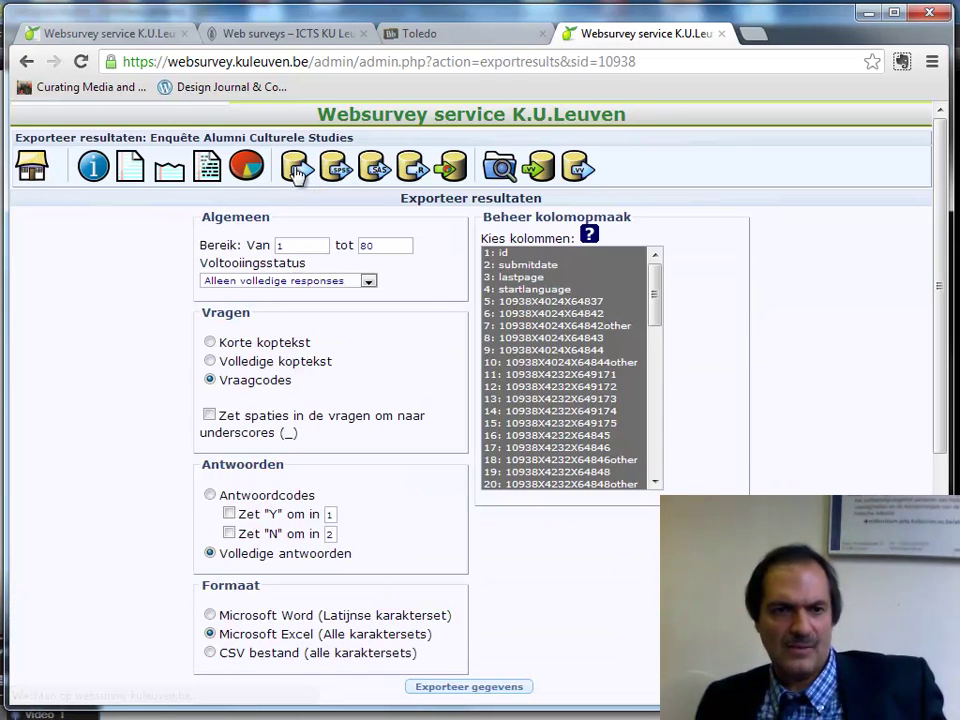
scroll(374, 276, "down", 1)
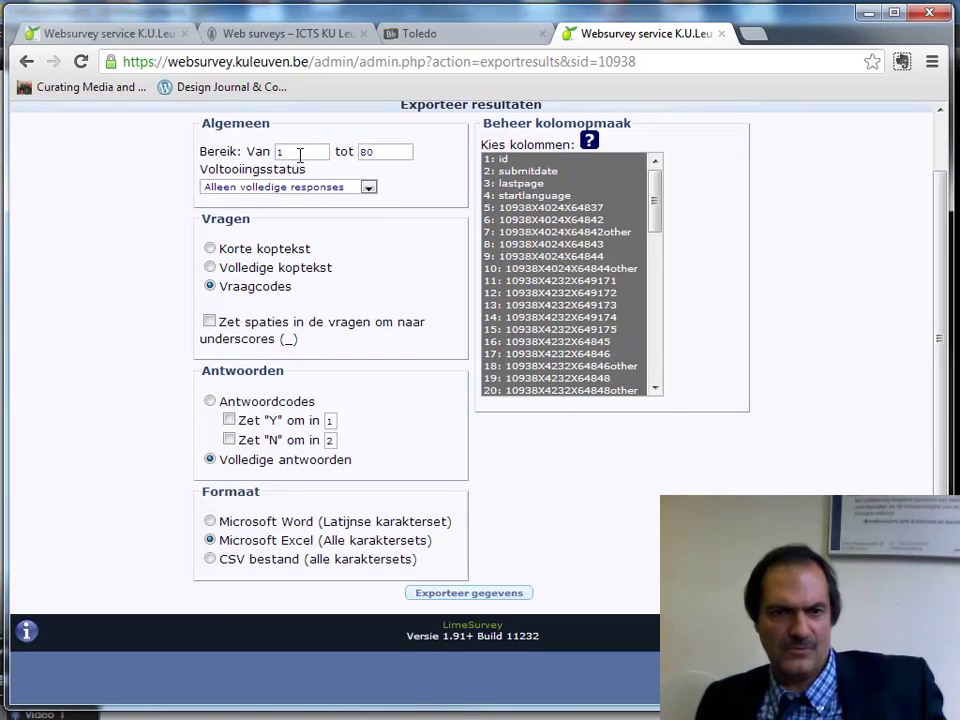
left_click(369, 188)
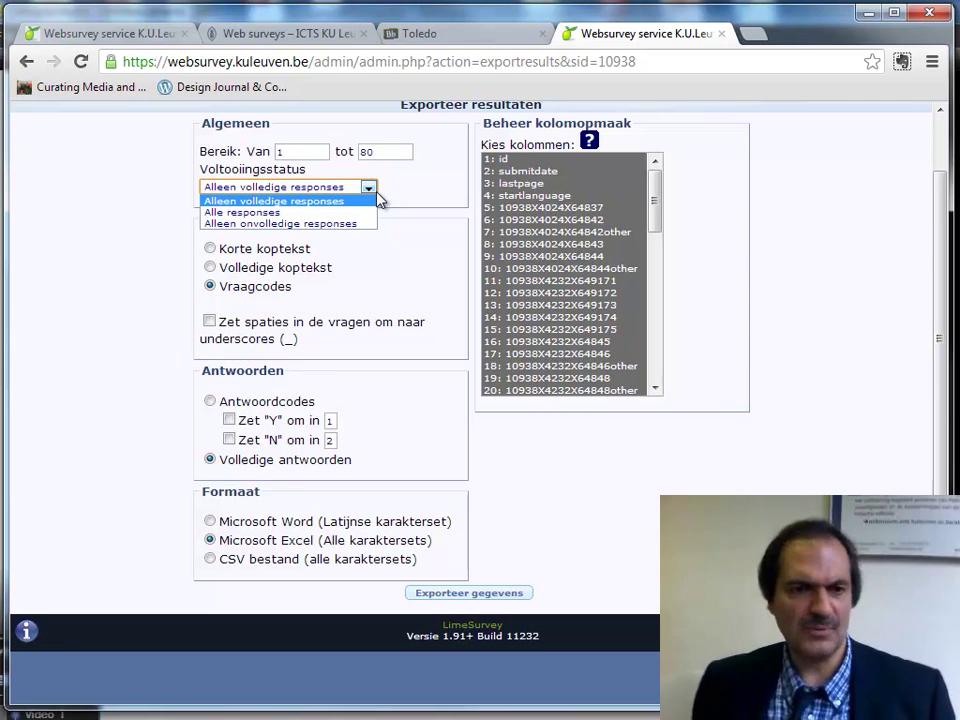
left_click_drag(655, 215, 677, 215)
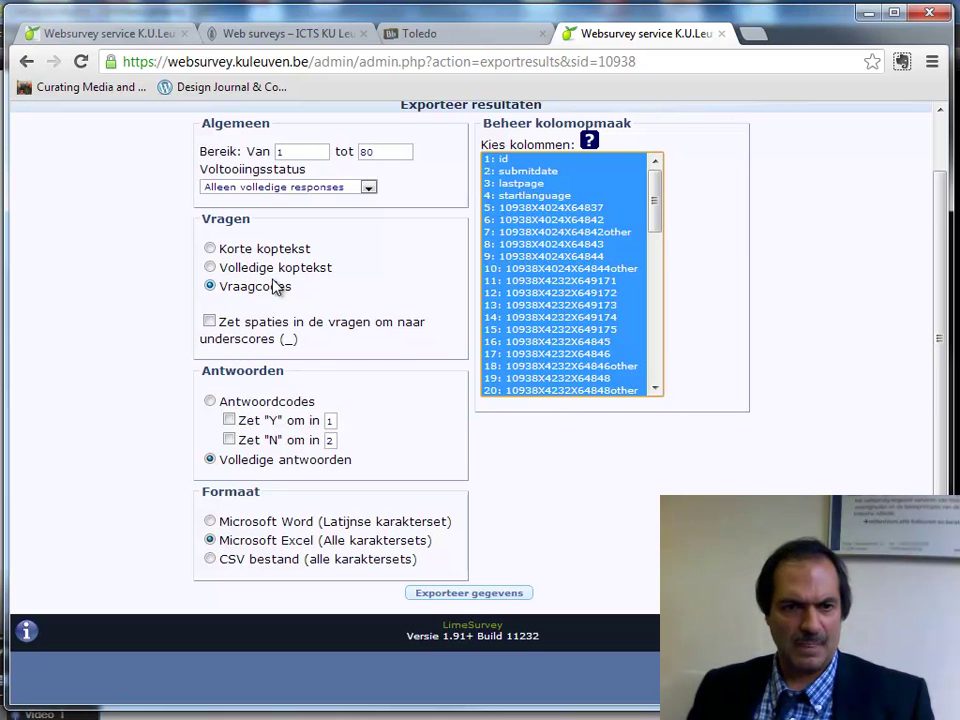
scroll(284, 368, "down", 2)
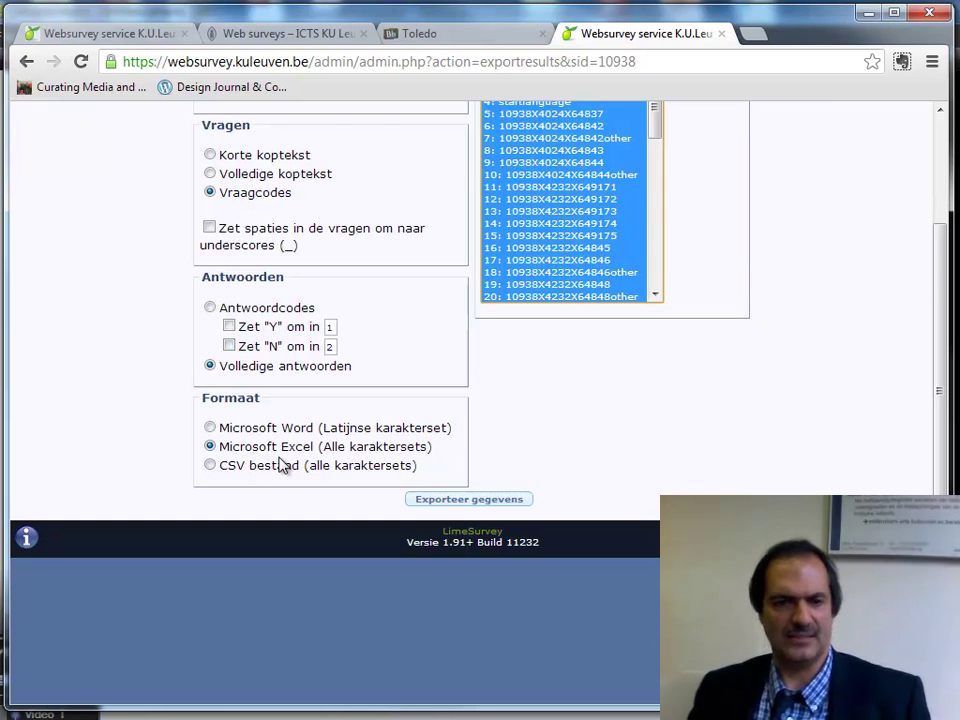
scroll(490, 395, "up", 2)
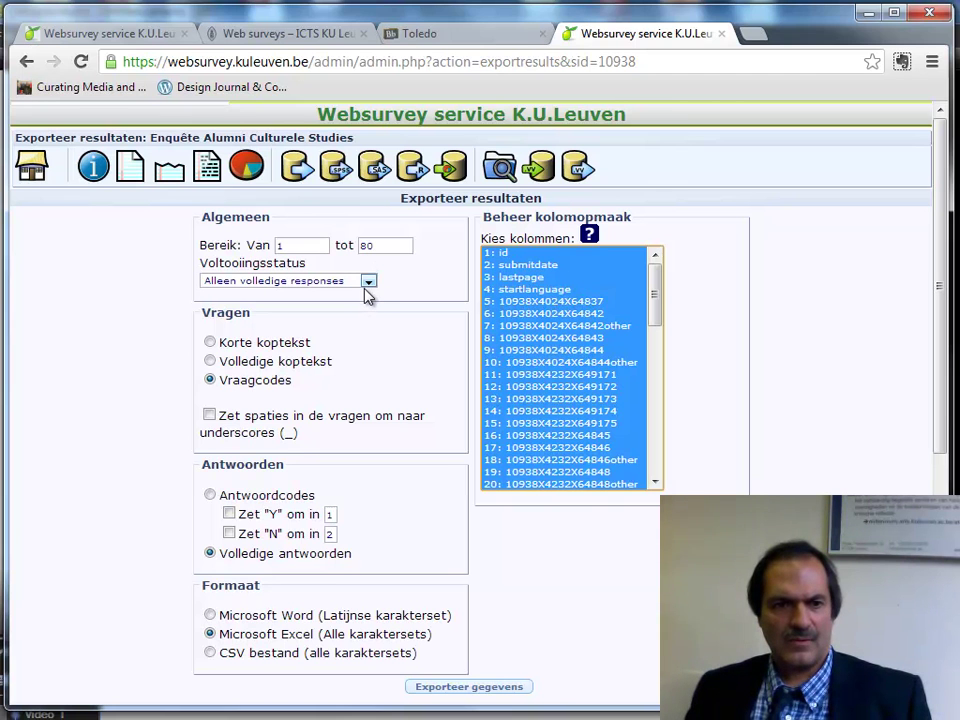
scroll(360, 335, "down", 1)
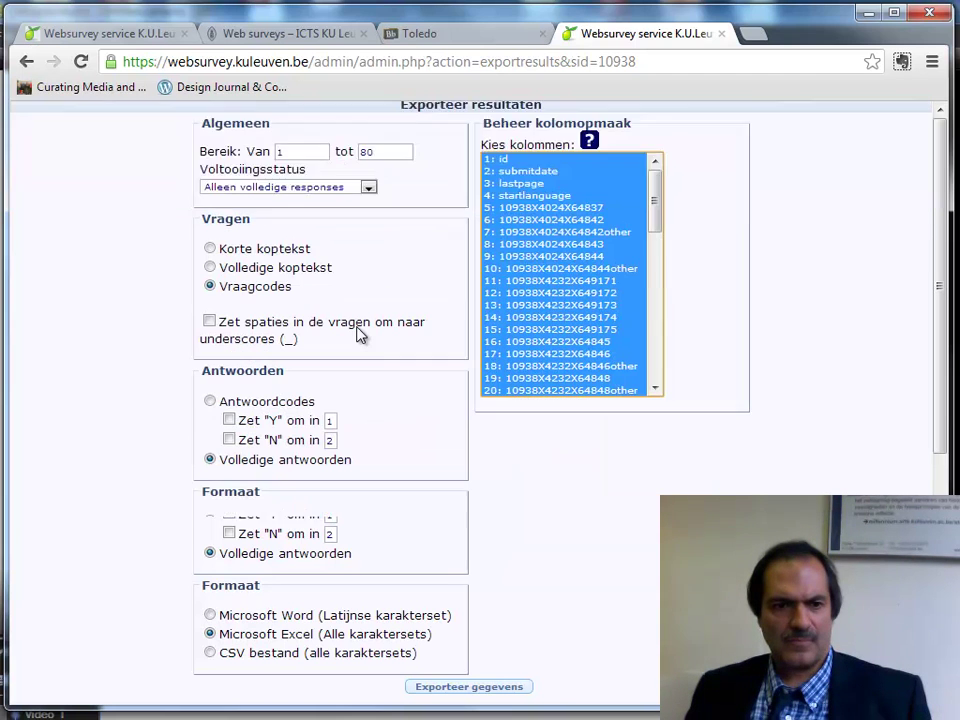
Export the complete responses with question codes and full answers in Microsoft Excel format, and open results-survey10938.xls in Excel
scroll(360, 335, "down", 1)
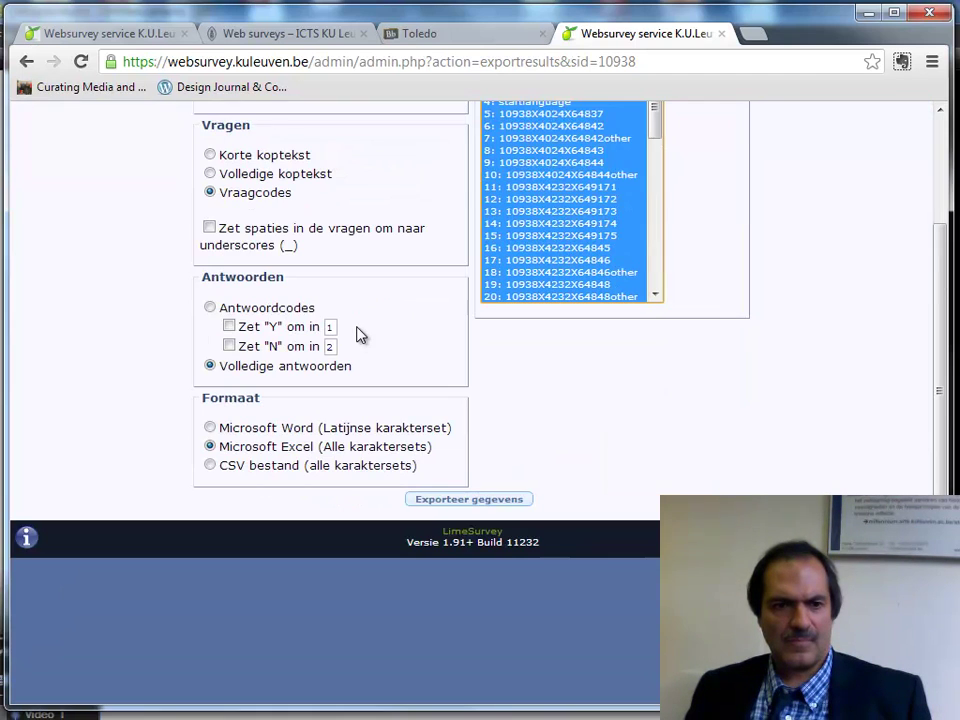
left_click(469, 501)
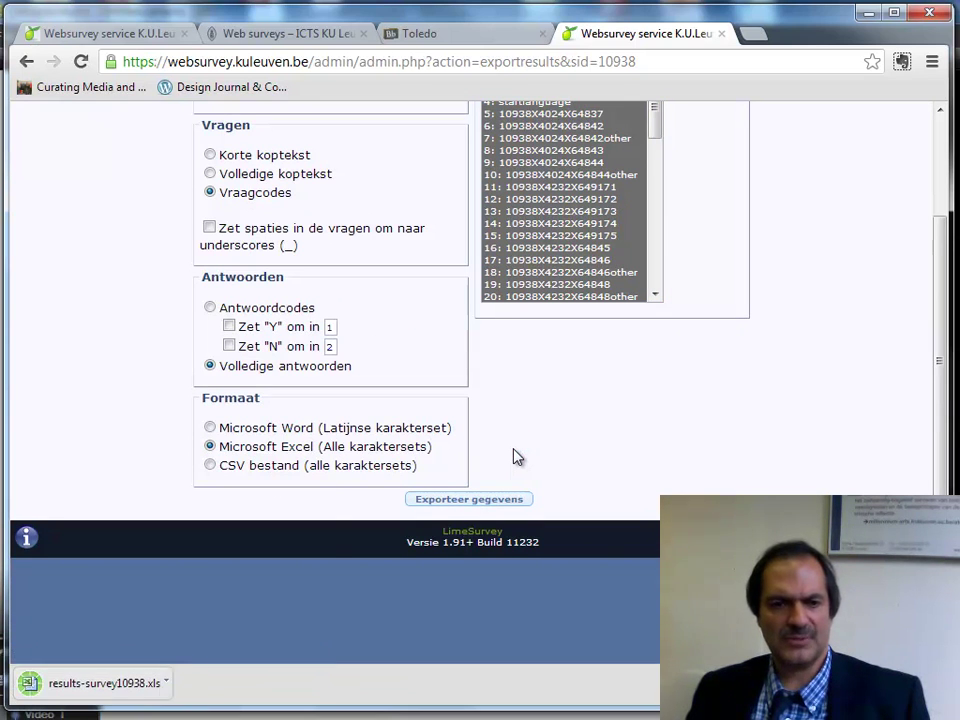
left_click(97, 684)
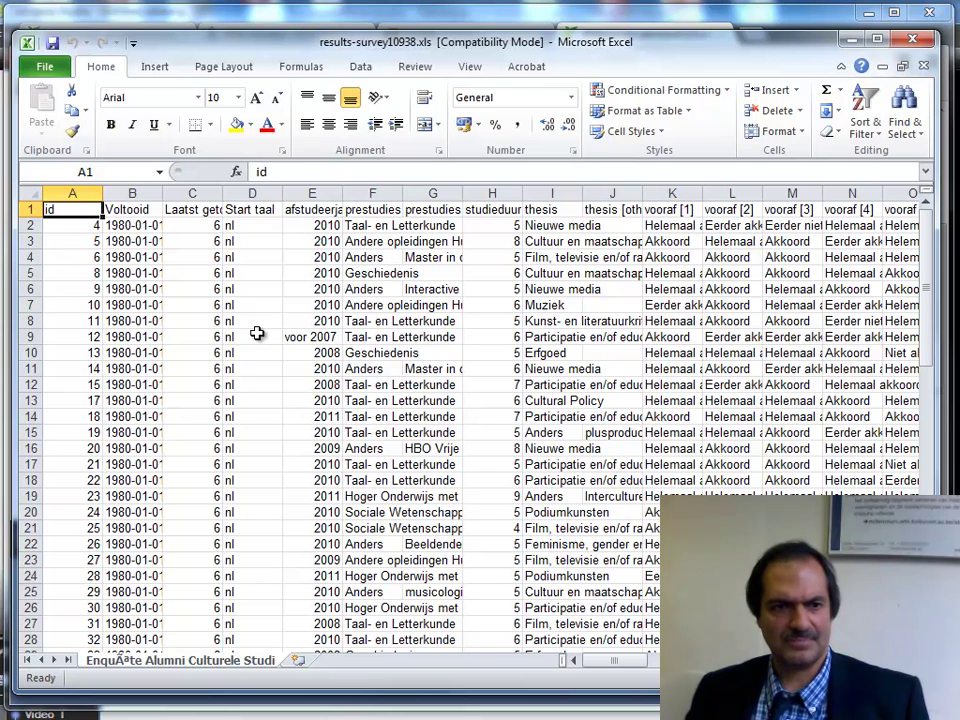
Examine the exported question columns along the header row, from id through thesis, werken, tewerkstelling and stageplaats to the Epositief items
key("Right")
key("Right")
key("Right")
key("Right")
key("Right")
key("Right")
key("Right")
key("Right")
key("Right")
key("Right")
key("Right")
key("Right")
key("Right")
key("Right")
key("Right")
key("Right")
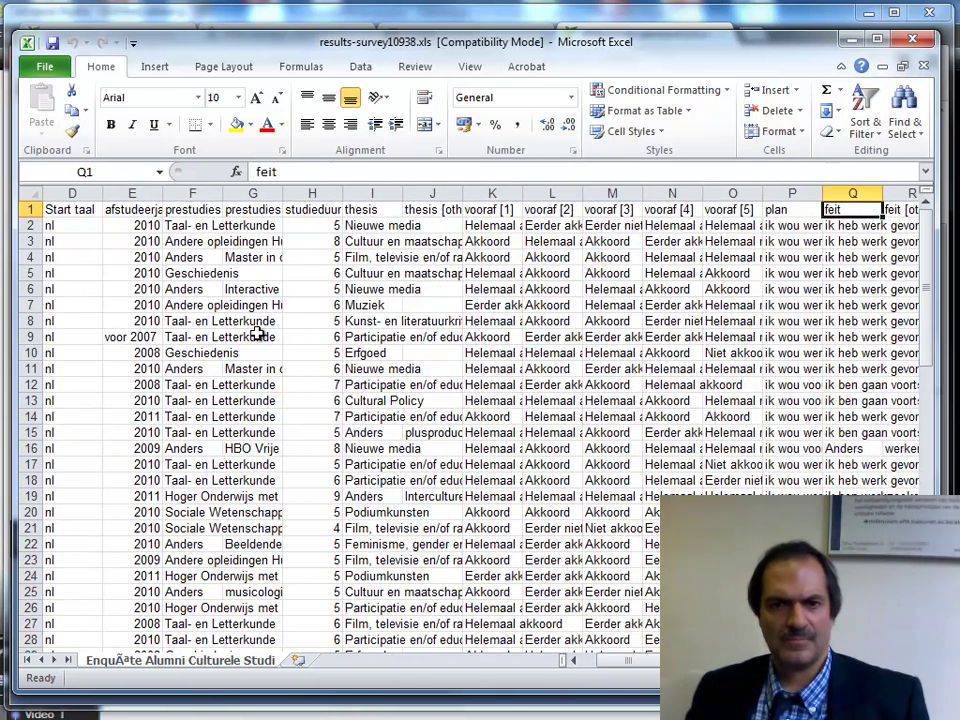
key("Right")
key("Right")
key("Right")
key("Right")
key("Right")
key("Right")
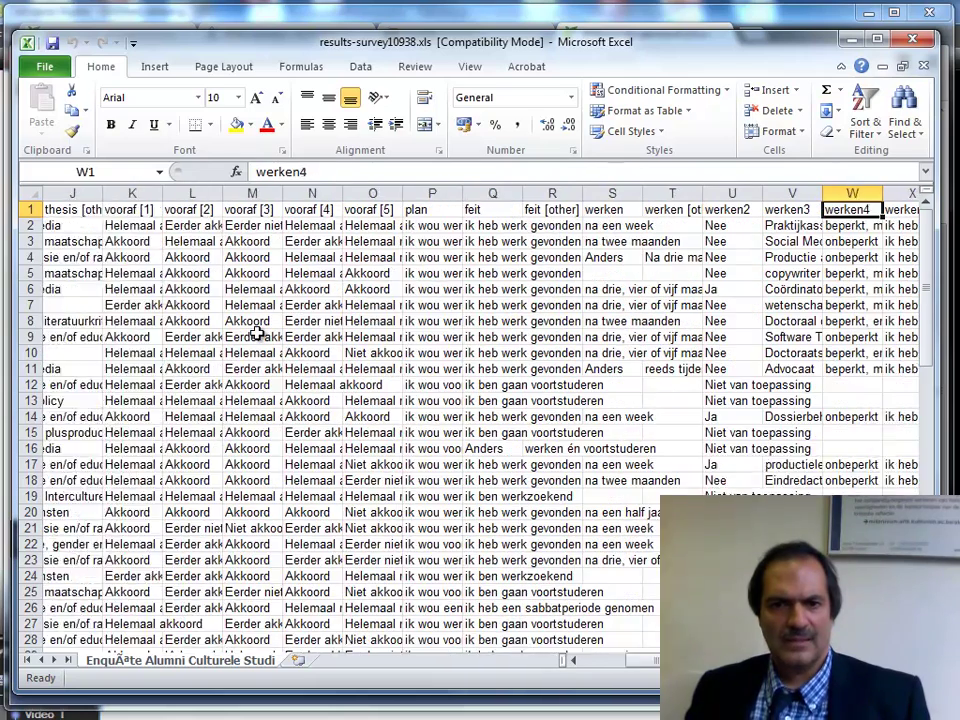
key("Right")
key("Right")
key("Right")
key("Right")
key("Right")
key("Right")
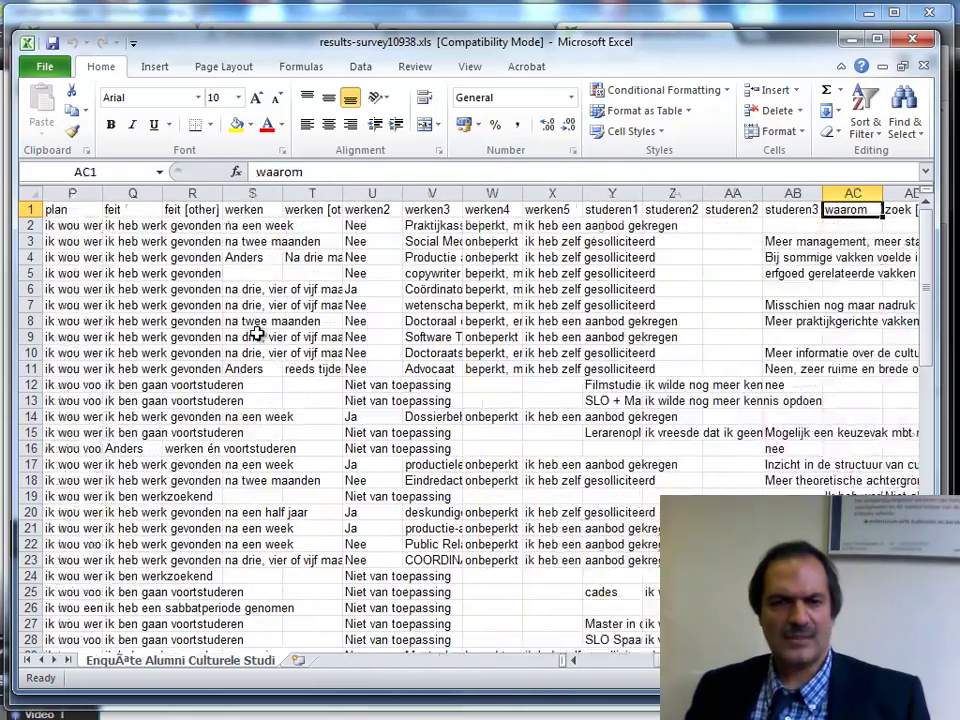
key("Right")
key("Right")
key("Right")
key("Right")
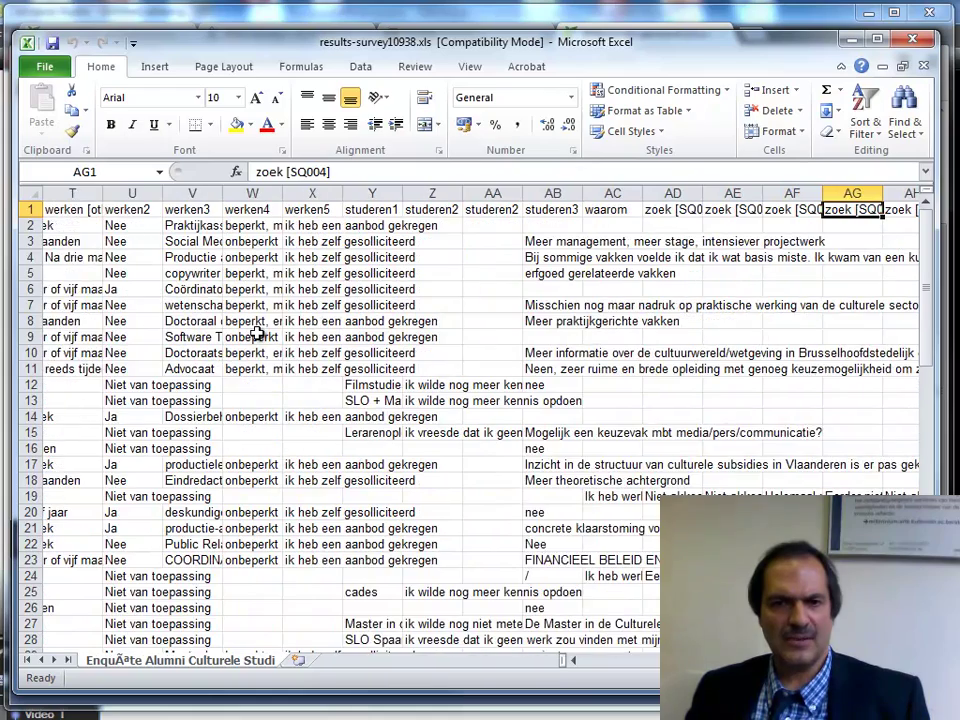
key("Right")
key("Right")
key("Right")
key("Right")
key("Right")
key("Right")
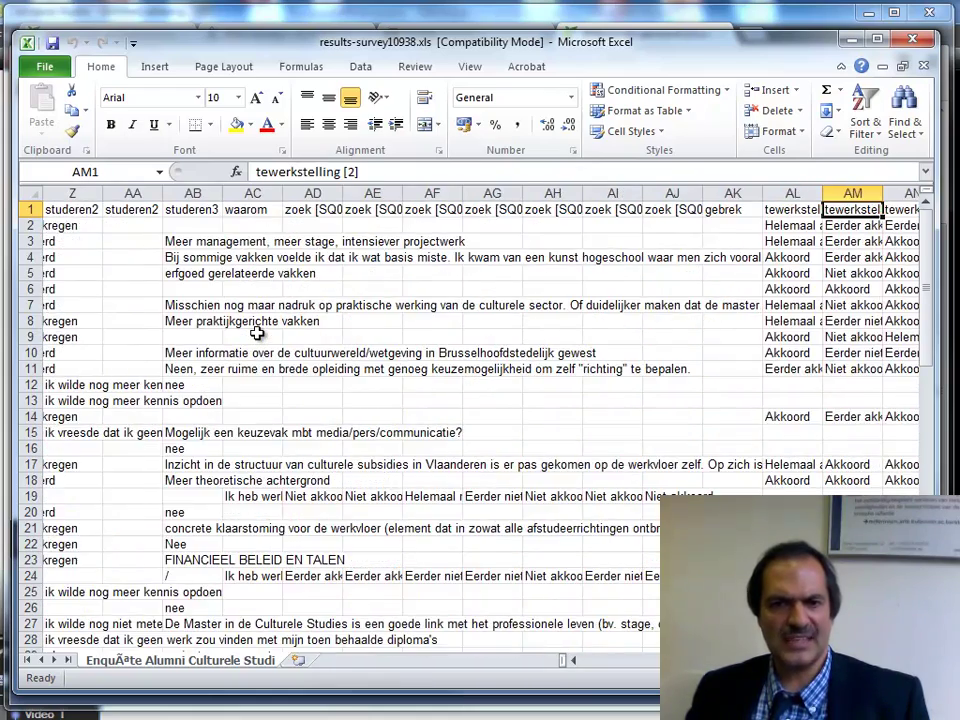
key("Right")
key("Right")
key("Right")
key("Right")
key("Right")
key("Right")
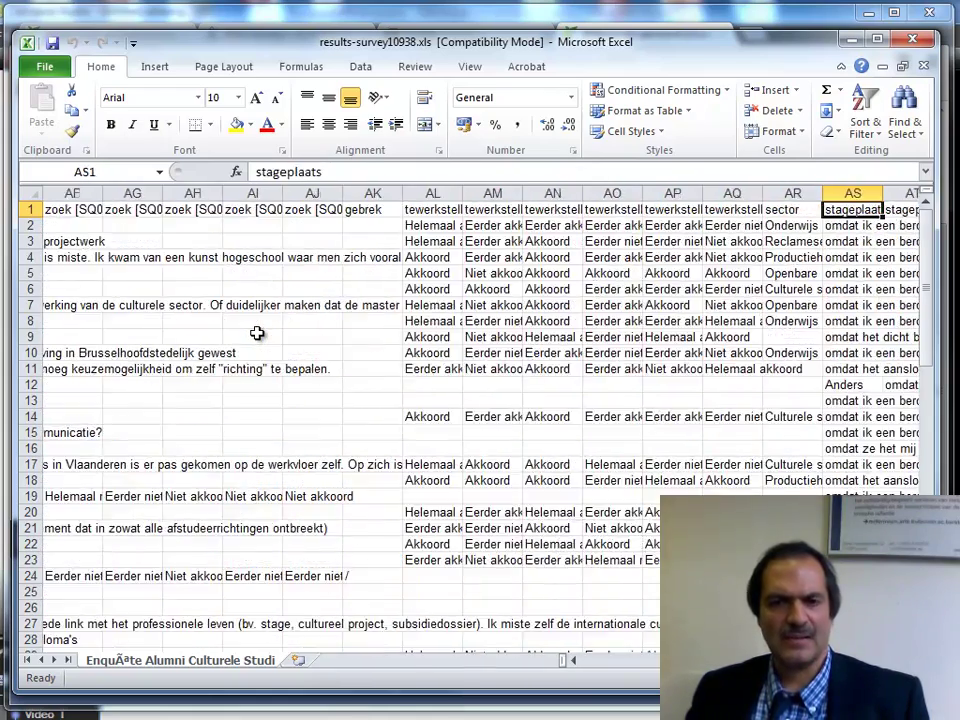
key("Right")
key("Right")
key("Right")
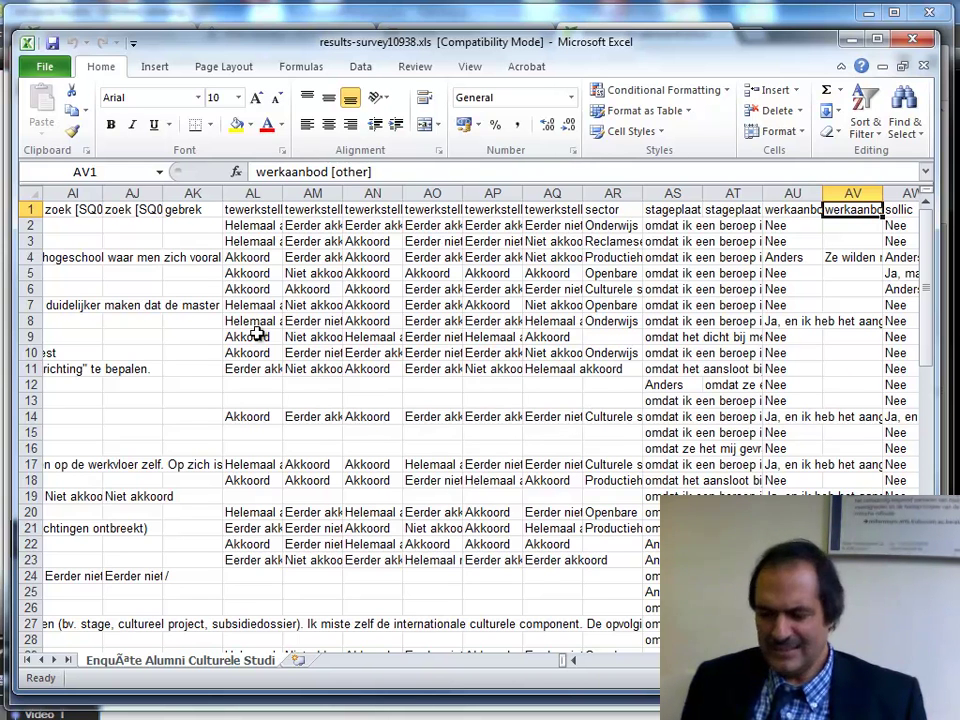
key("Right")
key("Right")
key("Right")
key("Right")
key("Right")
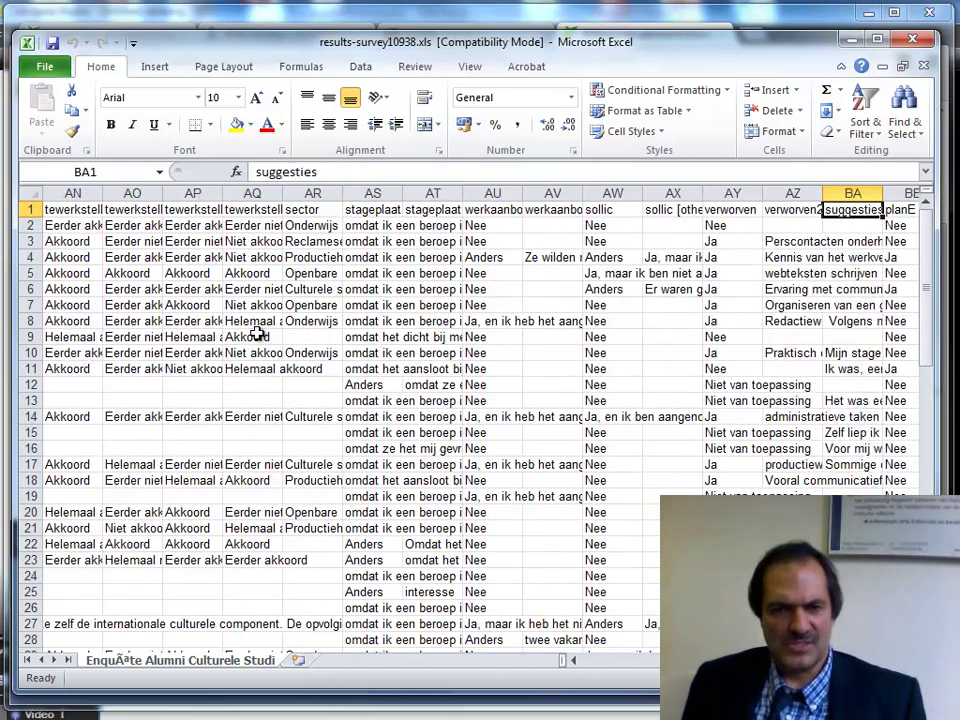
key("Right")
key("Right")
key("Right")
key("Right")
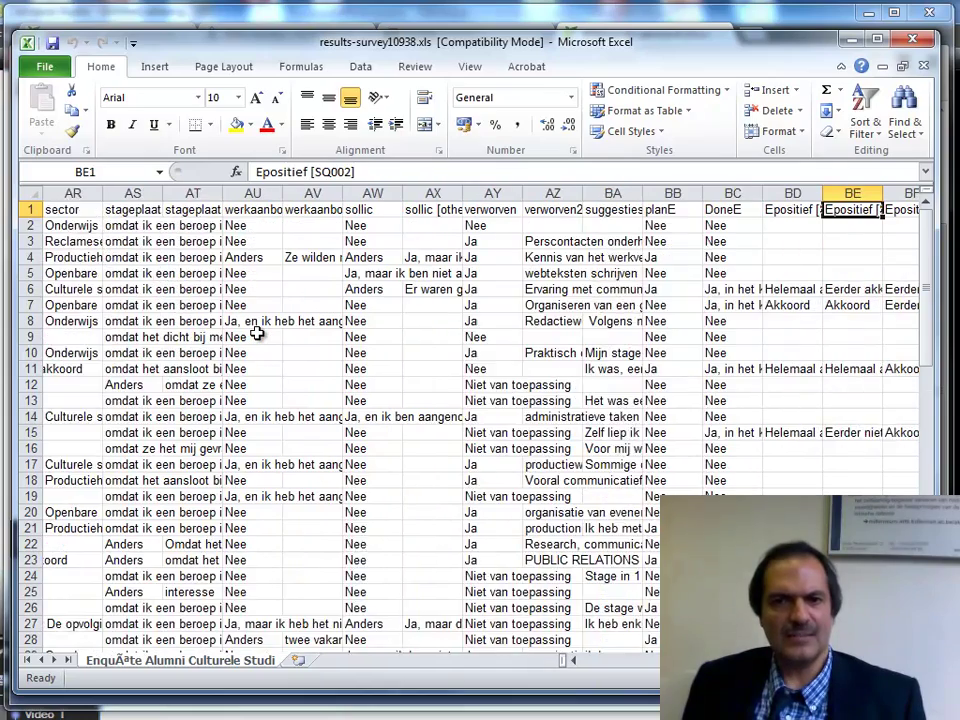
key("Right")
key("Right")
key("Right")
key("Right")
Go back along the header row of the exported results to the id column in cell A1
key("Left")
key("Left")
key("Left")
key("Left")
key("Left")
key("Left")
key("Left")
key("Left")
key("Left")
key("Left")
key("Left")
key("Left")
key("Left")
key("Left")
key("Left")
key("Left")
key("Left")
key("Left")
key("Left")
key("Left")
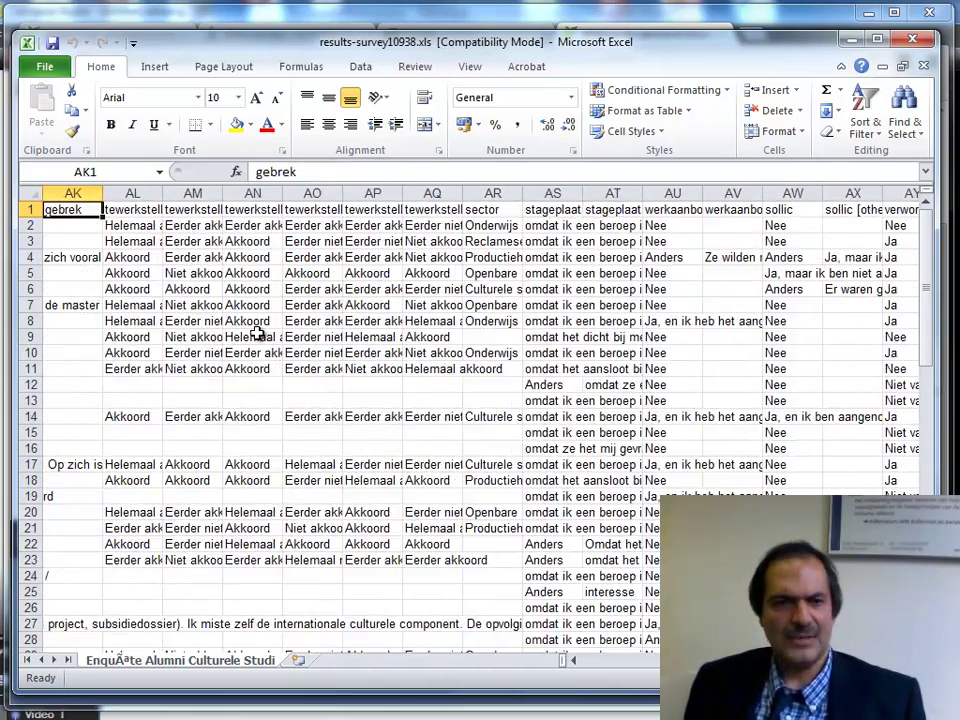
key("Left")
key("Left")
key("Left")
key("Left")
key("Left")
key("Left")
key("Left")
key("Left")
key("Left")
key("Left")
key("Left")
key("Left")
key("Left")
key("Left")
key("Left")
key("Left")
key("Left")
key("Left")
key("Left")
key("Left")
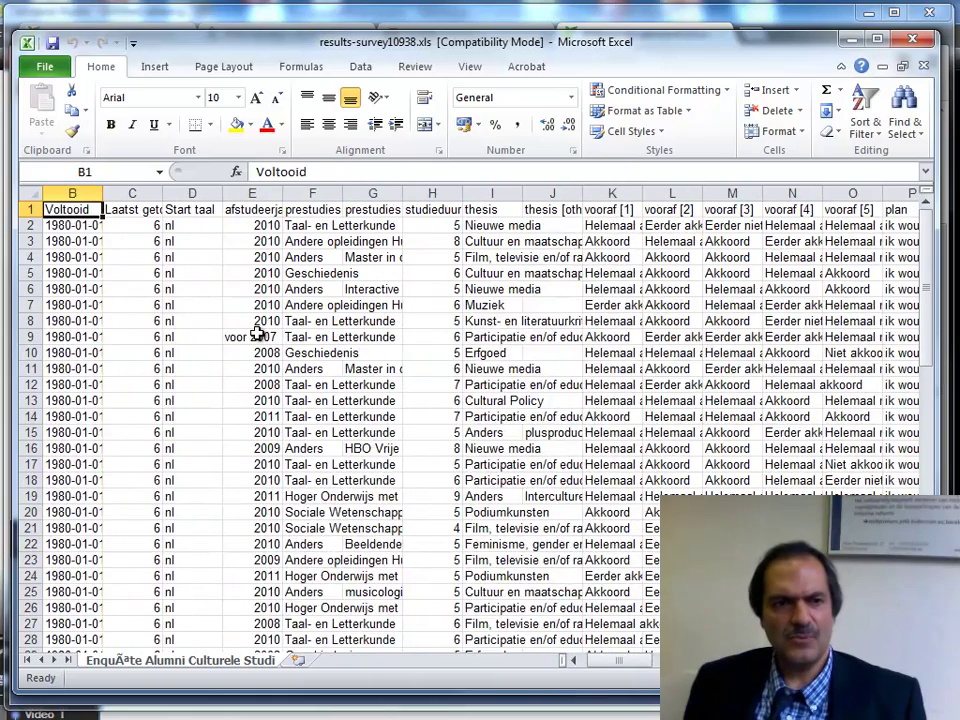
key("Left")
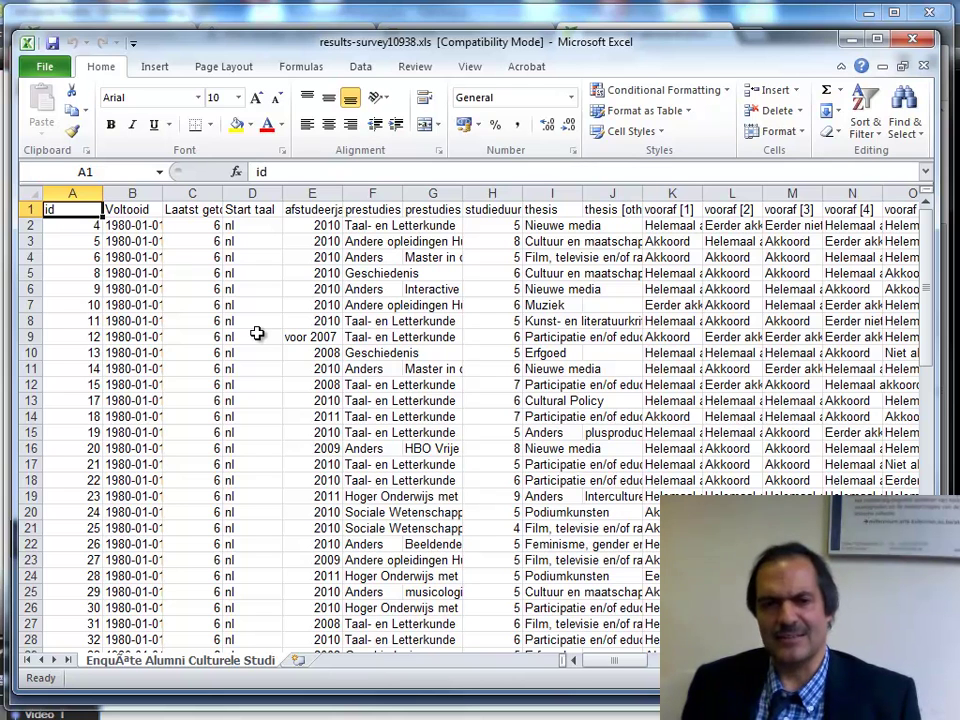
Examine the individual respondents' answers row by row in column K, down to row 51
key("Right")
key("Right")
key("Right")
key("Right")
key("Right")
key("Right")
key("Right")
key("Right")
key("Right")
key("Right")
key("Down")
key("Down")
key("Down")
key("Down")
key("Down")
key("Down")
key("Down")
key("Down")
key("Down")
key("Down")
key("Down")
key("Down")
key("Down")
key("Down")
key("Down")
key("Down")
key("Down")
key("Down")
key("Down")
key("Down")
key("Down")
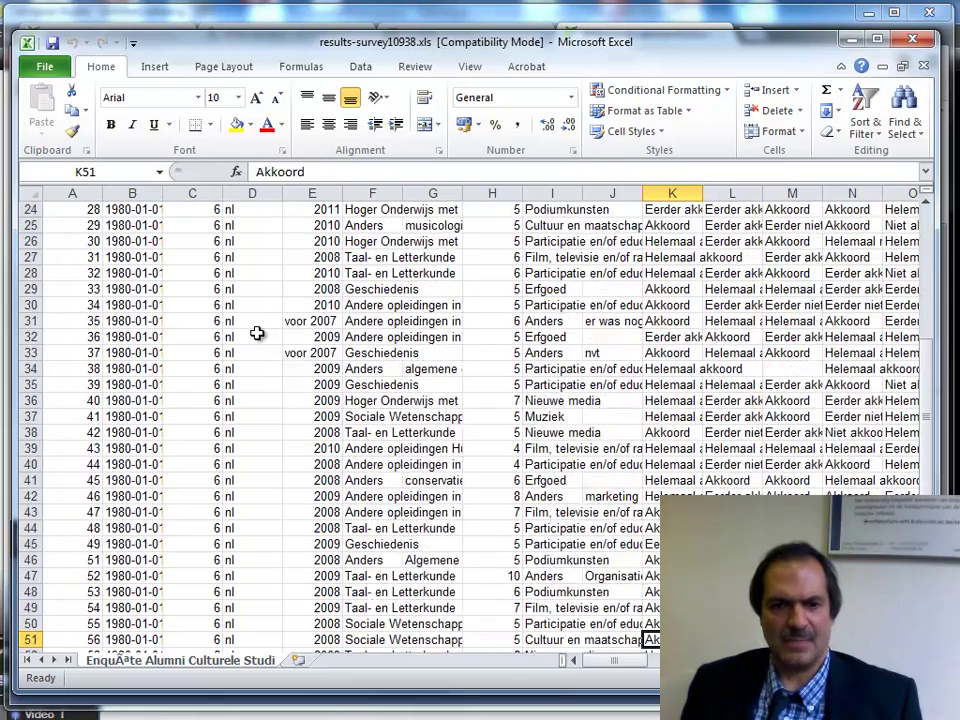
Examine the remaining respondents' answers row by row in column K, below row 51
key("Down")
key("Down")
key("Down")
key("Down")
key("Down")
key("Down")
key("Down")
key("Down")
key("Down")
key("Down")
key("Down")
key("Down")
key("Down")
key("Down")
key("Down")
key("Down")
key("Down")
key("Down")
key("Down")
key("Down")
Go back up column K through the respondents' answers to the vooraf [1] header in cell K1
key("Up")
key("Up")
key("Up")
key("Up")
key("Up")
key("Up")
key("Up")
key("Up")
key("Up")
key("Up")
key("Up")
key("Up")
key("Up")
key("Up")
key("Up")
key("Up")
key("Up")
key("Up")
key("Up")
key("Up")
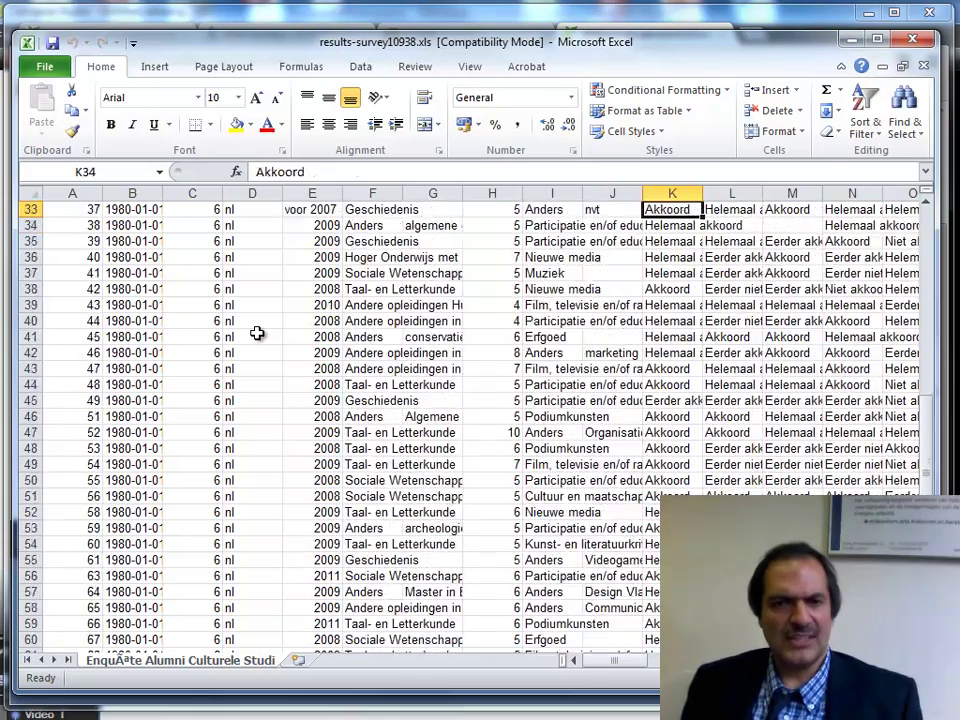
key("Up")
key("Up")
key("Up")
key("Up")
key("Up")
key("Up")
key("Up")
key("Up")
key("Up")
key("Up")
key("Up")
key("Up")
key("Up")
key("Up")
key("Up")
key("Up")
key("Up")
key("Up")
key("Up")
key("Up")
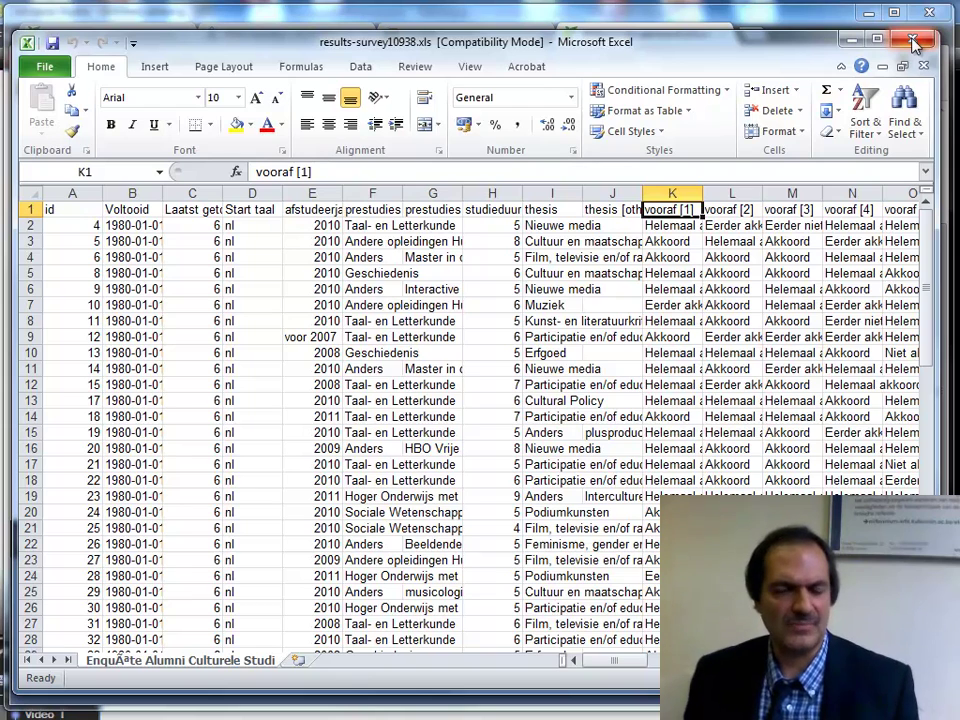
Close the results workbook in Excel and open the alumni survey's SPSS export page in LimeSurvey
left_click(913, 45)
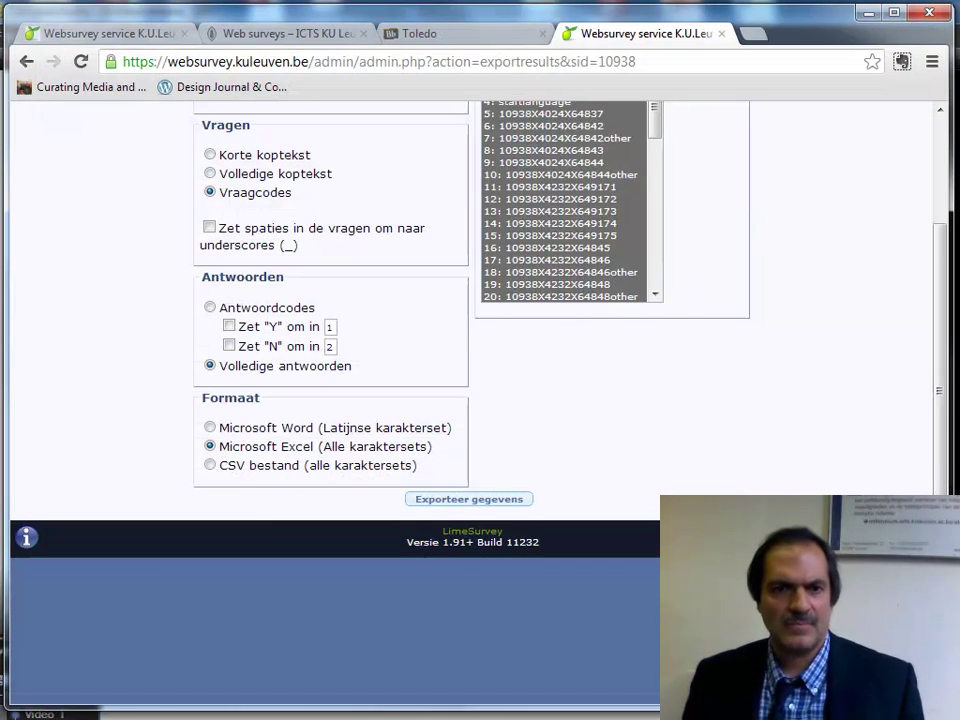
scroll(414, 165, "up", 3)
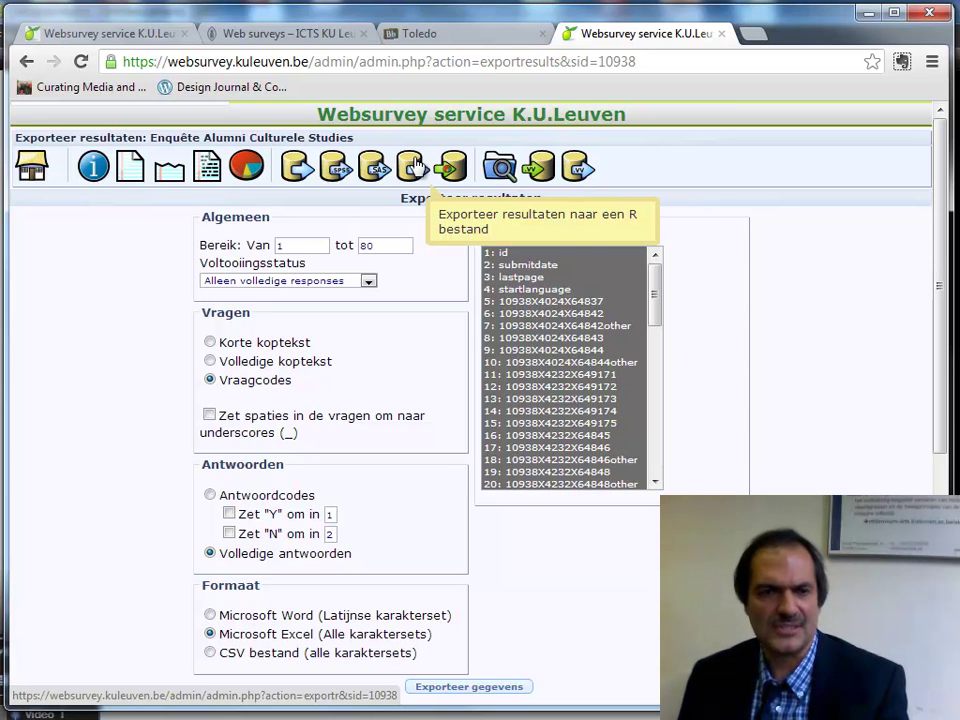
left_click(335, 170)
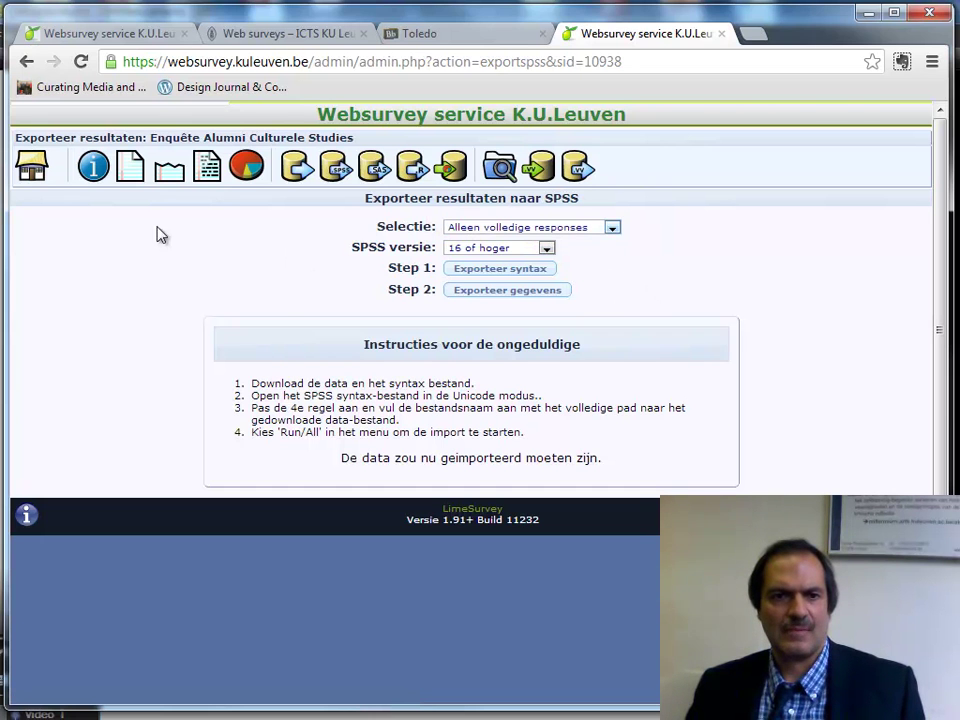
Return to the alumni survey's overview and open its public Dutch survey link to view the welcome page
left_click(31, 168)
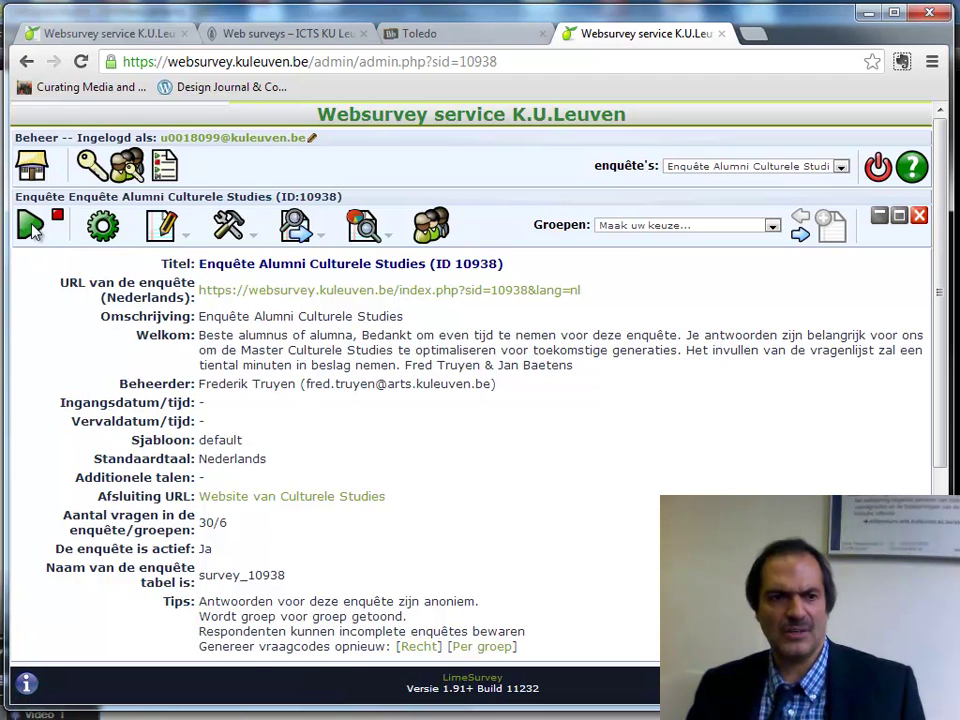
left_click(378, 291)
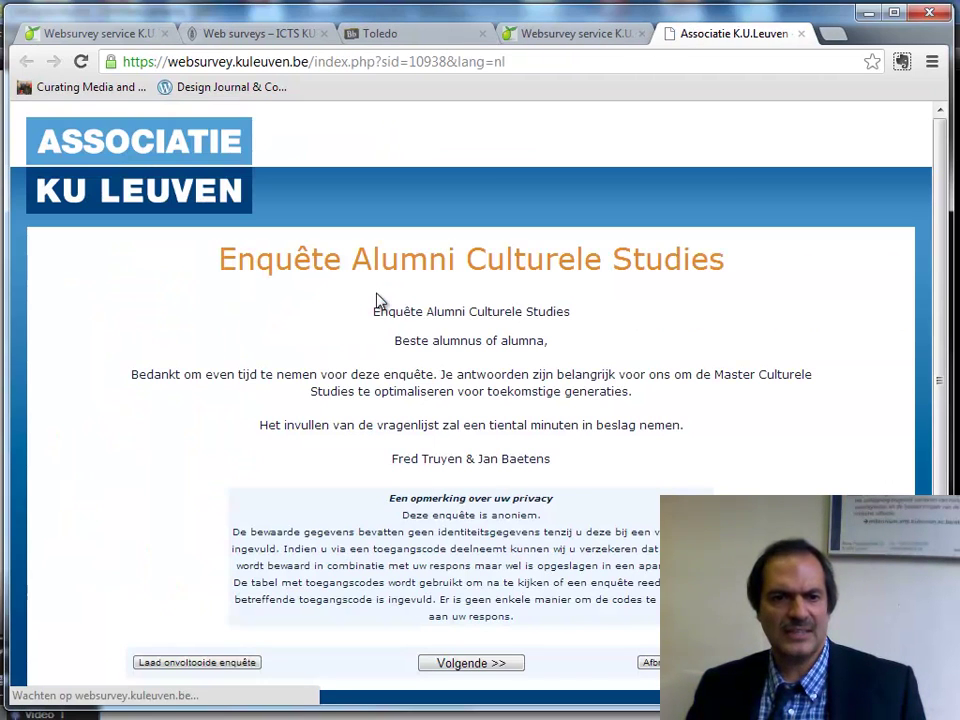
scroll(381, 305, "down", 1)
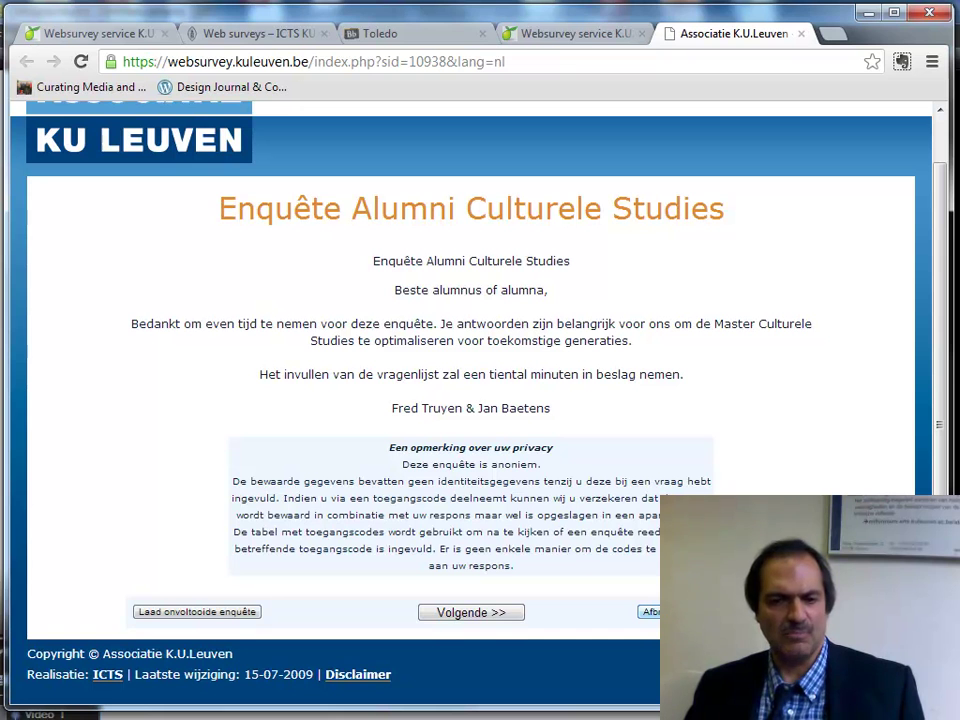
Exit the public alumni survey, deleting all answers given, and close the survey window
left_click(650, 611)
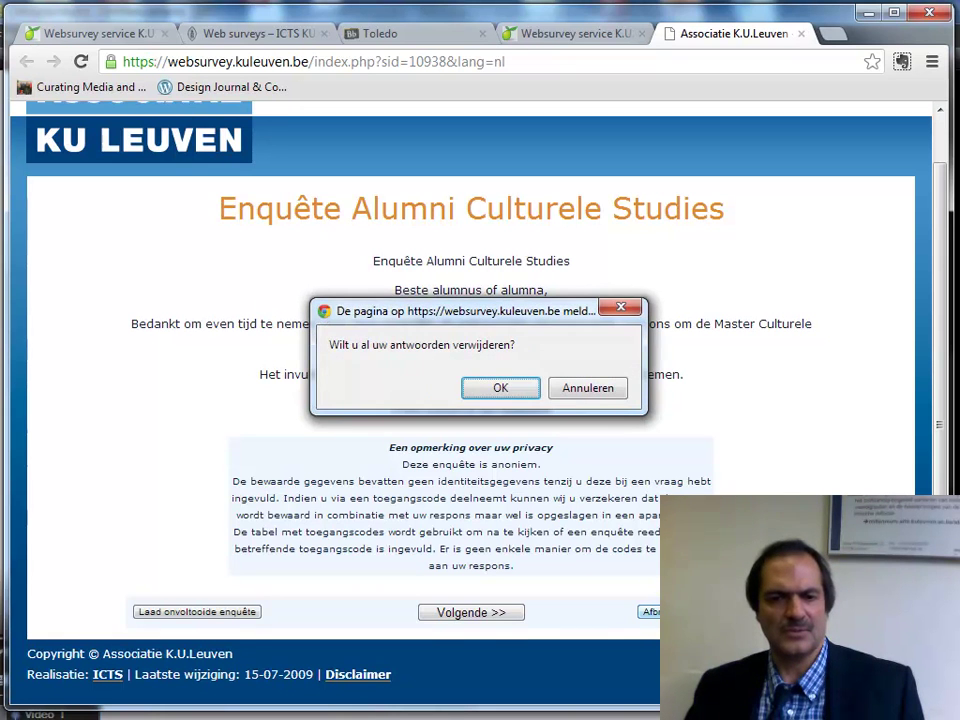
left_click(497, 389)
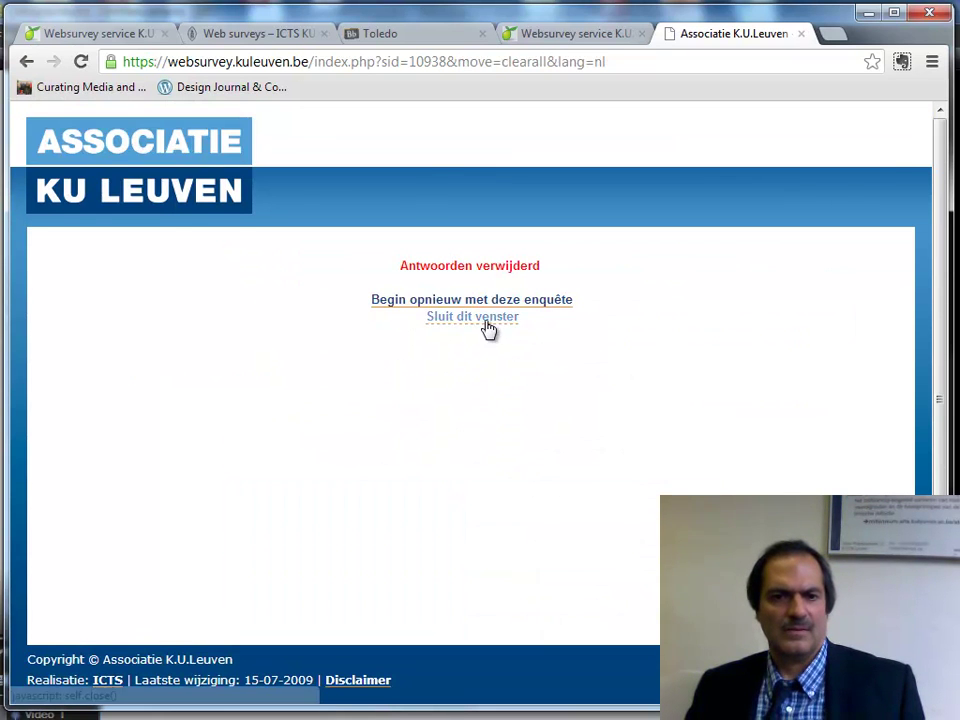
left_click(485, 318)
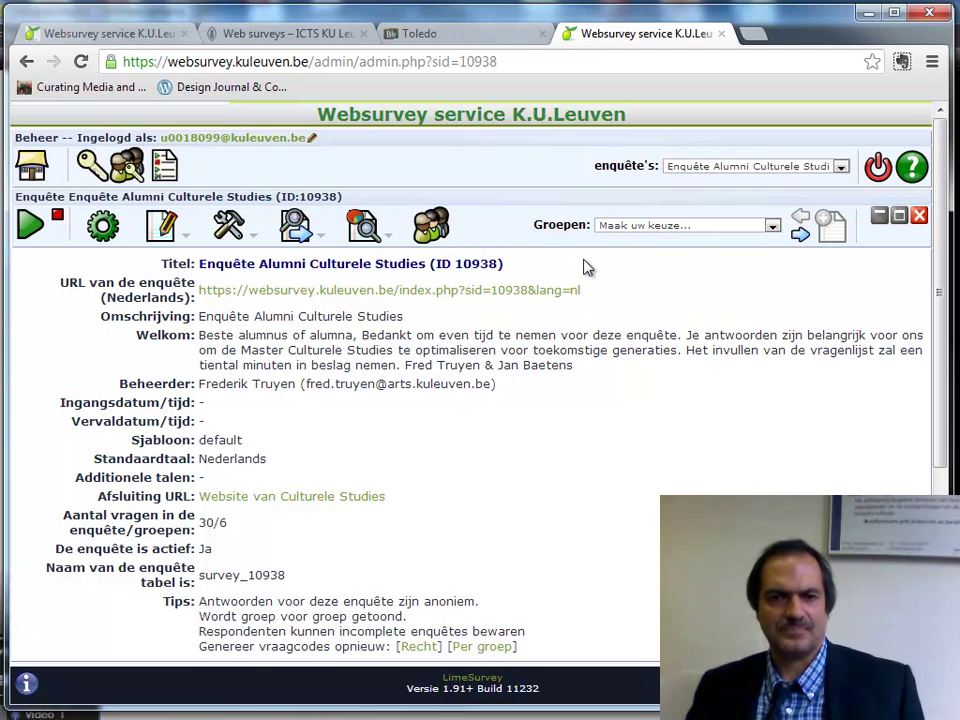